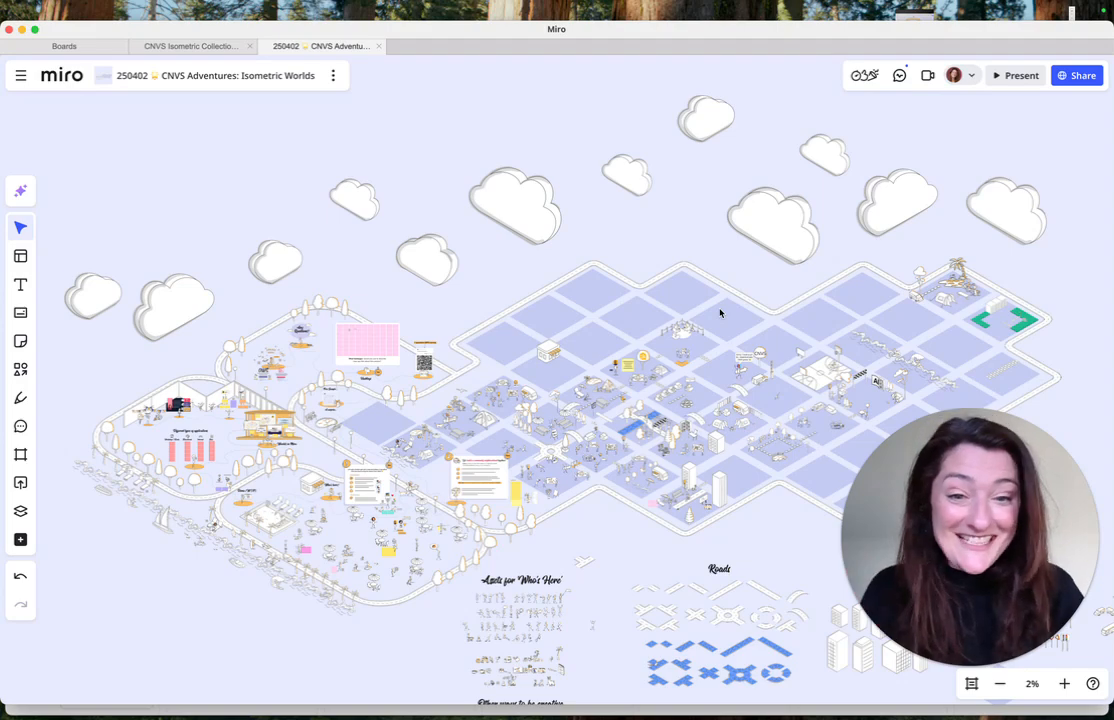
# - Look over the isometric world on the board, examining the neighbourhood plots, roads, buildings and characters up close
pyautogui.scroll(5, 735, 380)
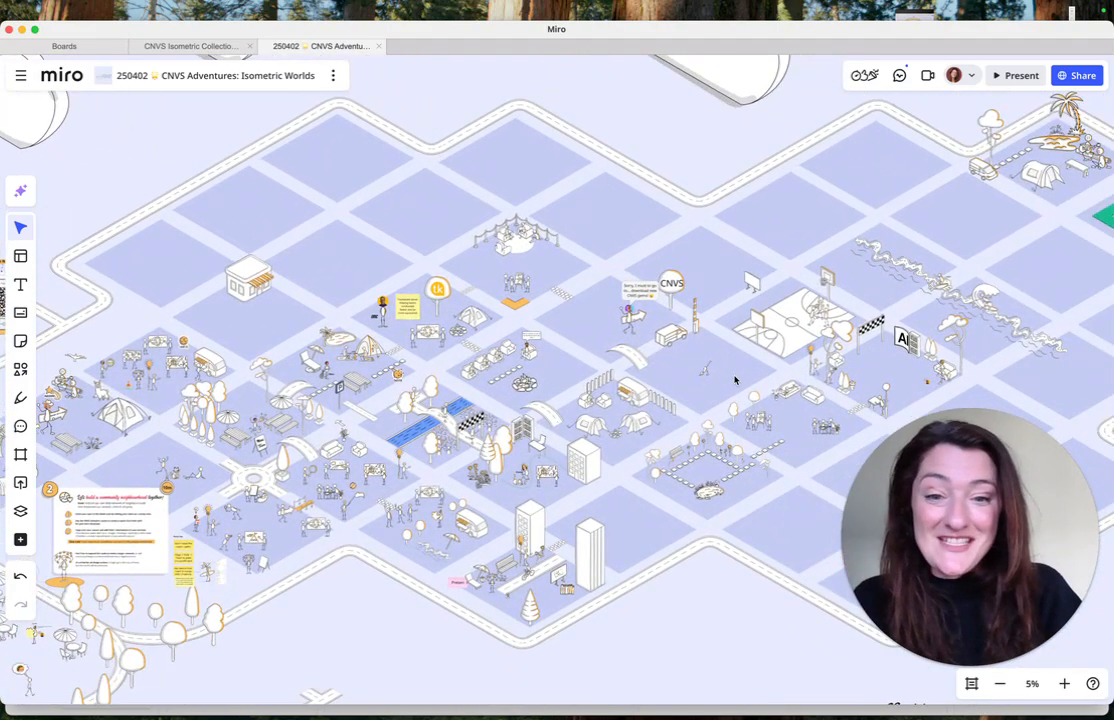
pyautogui.scroll(1, 735, 380)
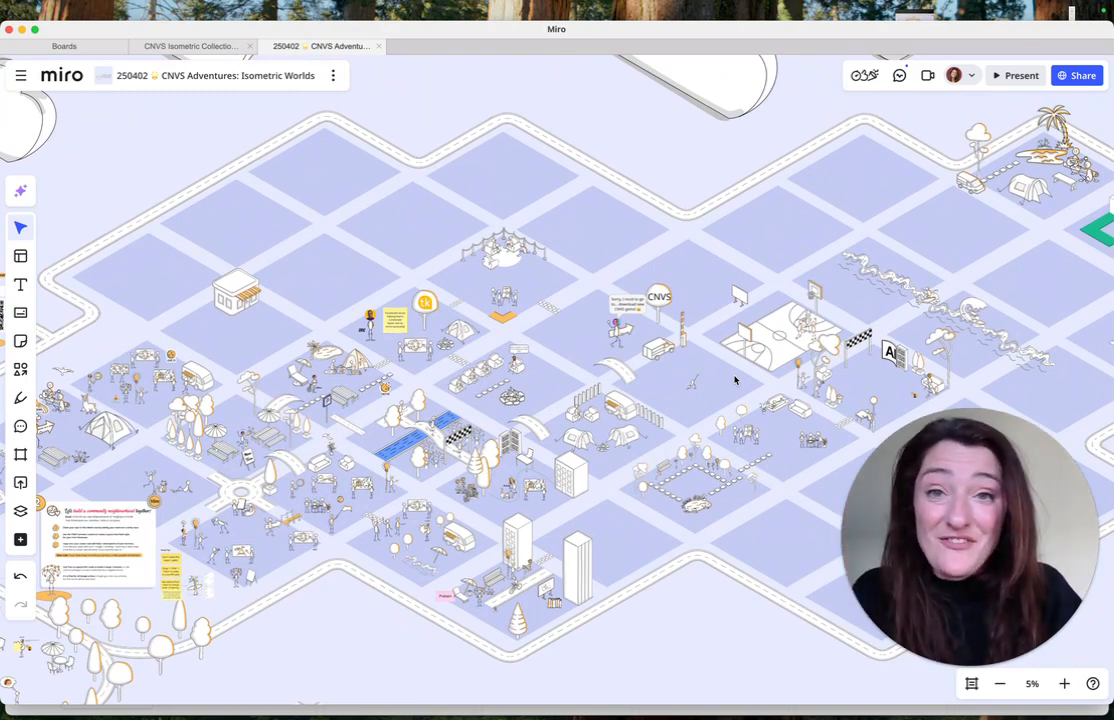
pyautogui.scroll(-4, 735, 380)
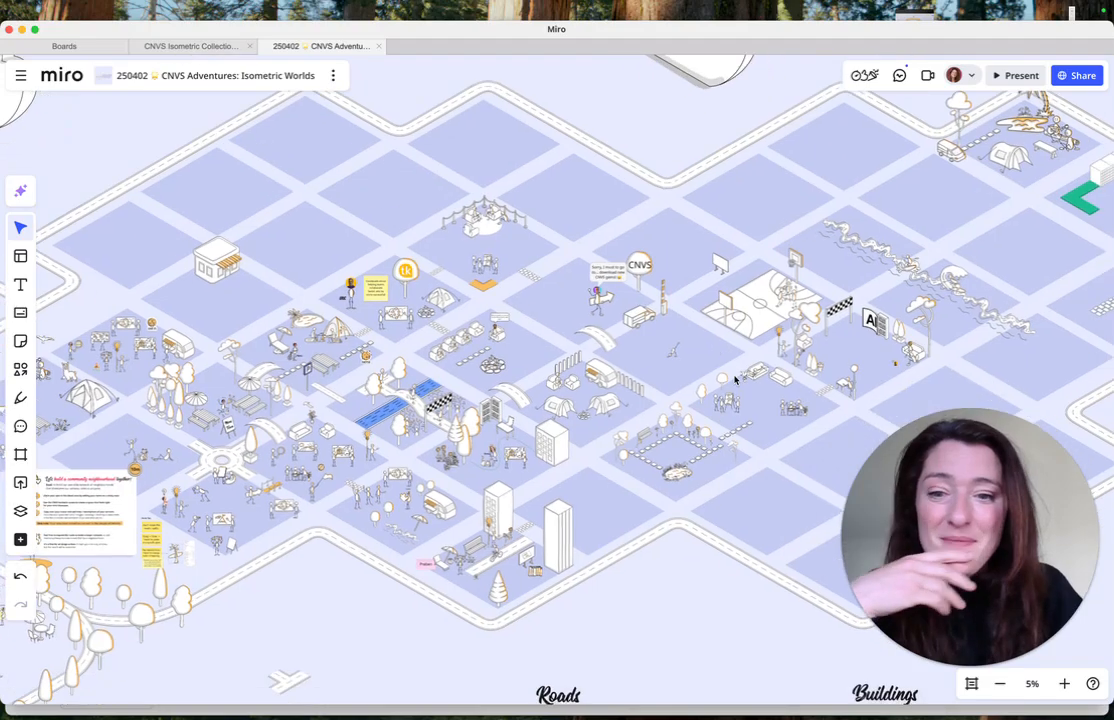
pyautogui.scroll(10, 312, 395)
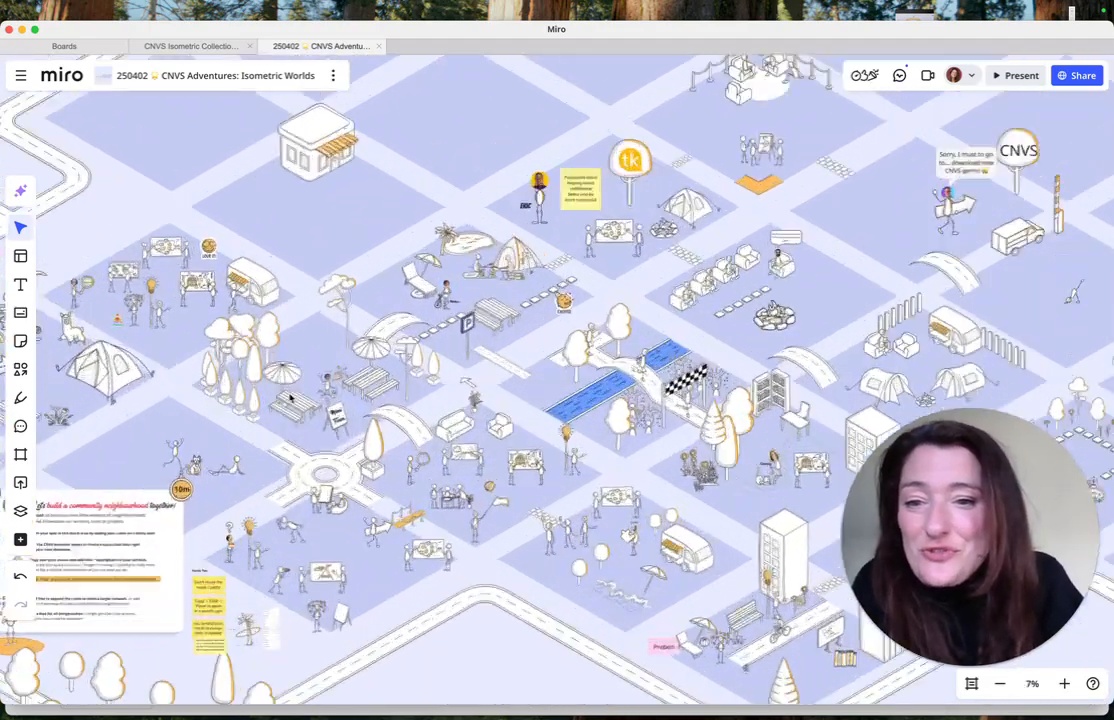
pyautogui.scroll(-5, 290, 398)
pyautogui.hscroll(-5, 290, 398)
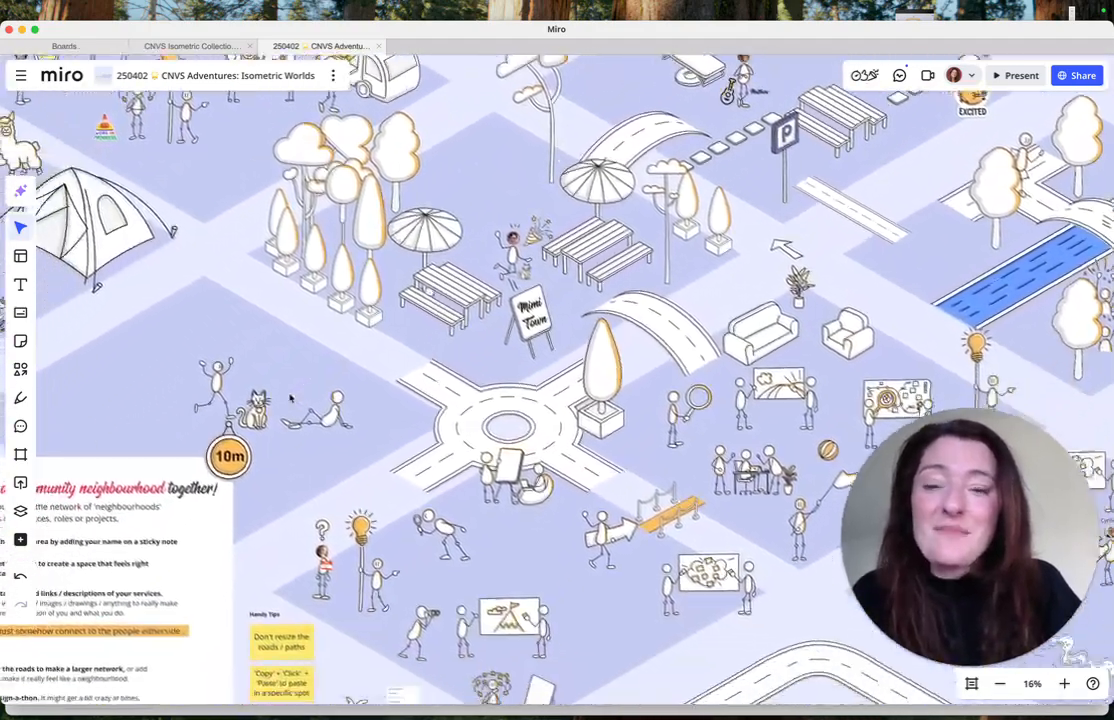
pyautogui.hscroll(4, 290, 398)
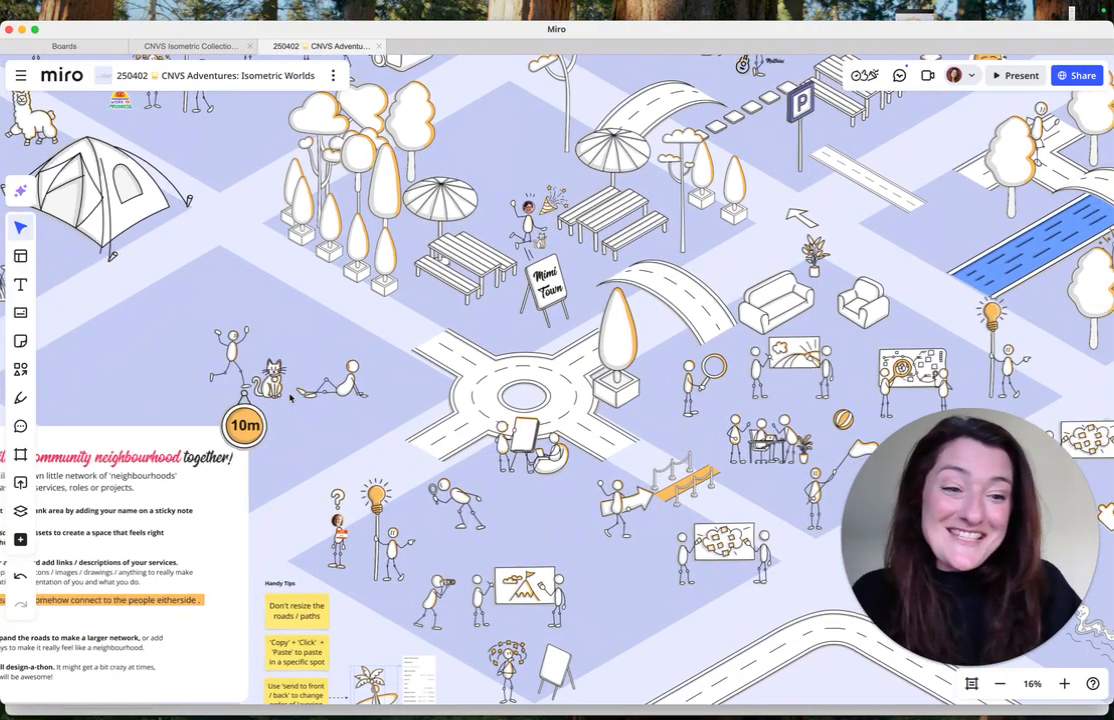
pyautogui.scroll(-5, 290, 398)
pyautogui.hscroll(10, 290, 398)
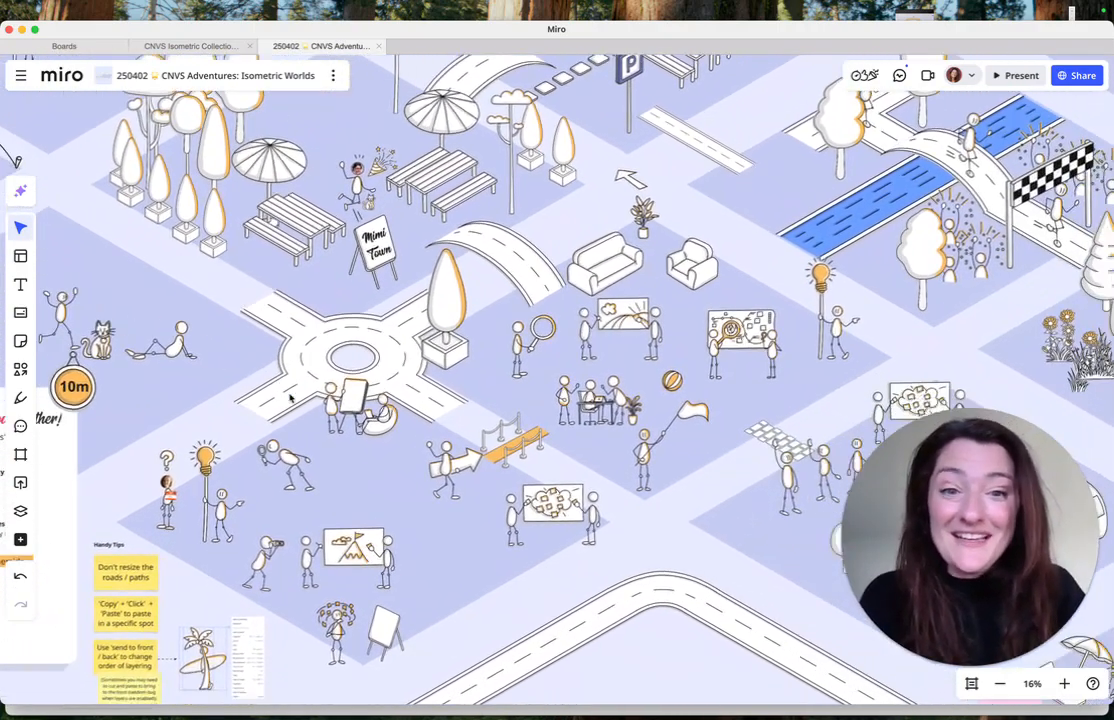
pyautogui.scroll(-4, 290, 398)
pyautogui.hscroll(7, 290, 398)
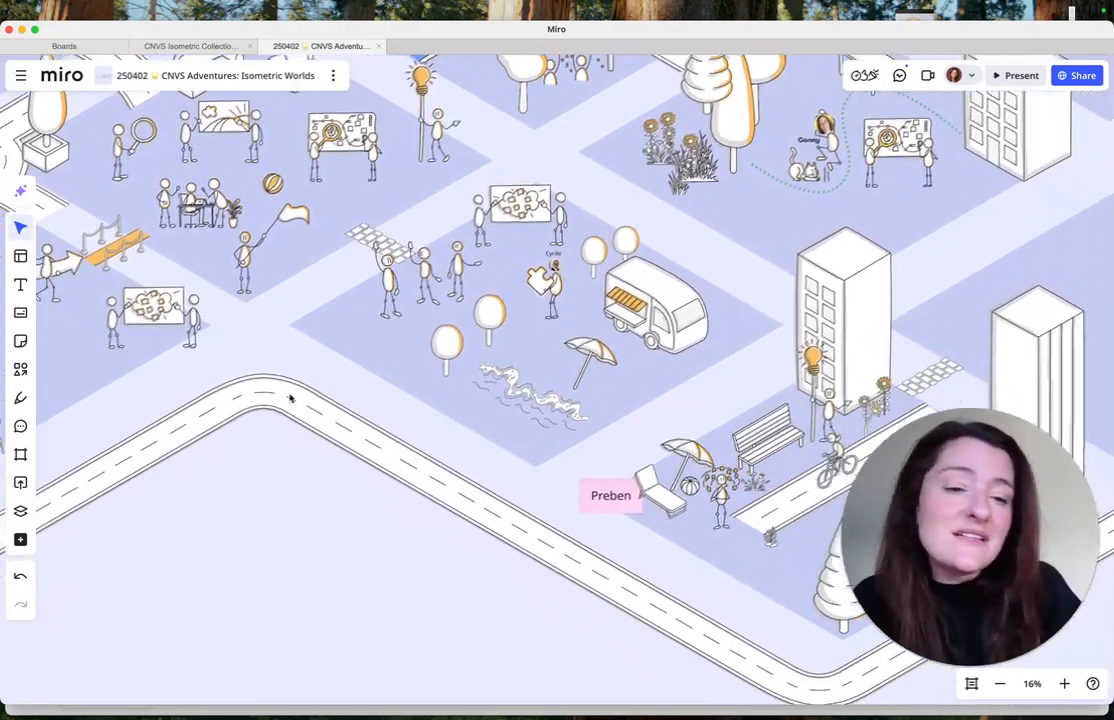
pyautogui.hscroll(1, 290, 398)
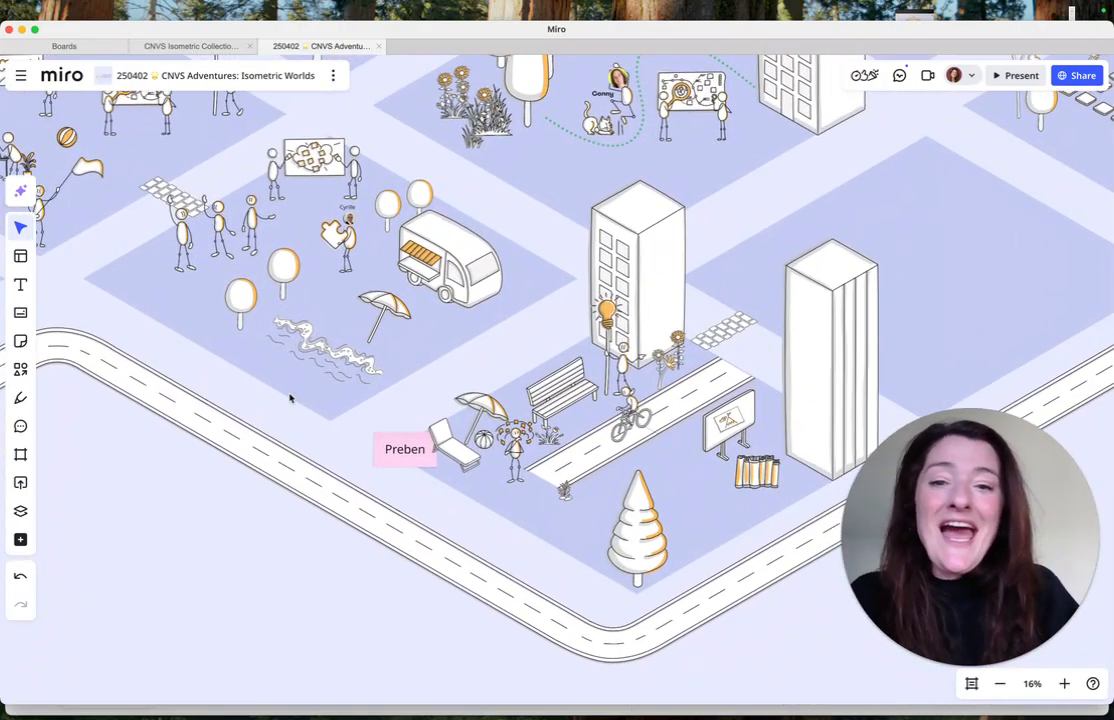
pyautogui.scroll(7, 290, 398)
pyautogui.hscroll(4, 290, 398)
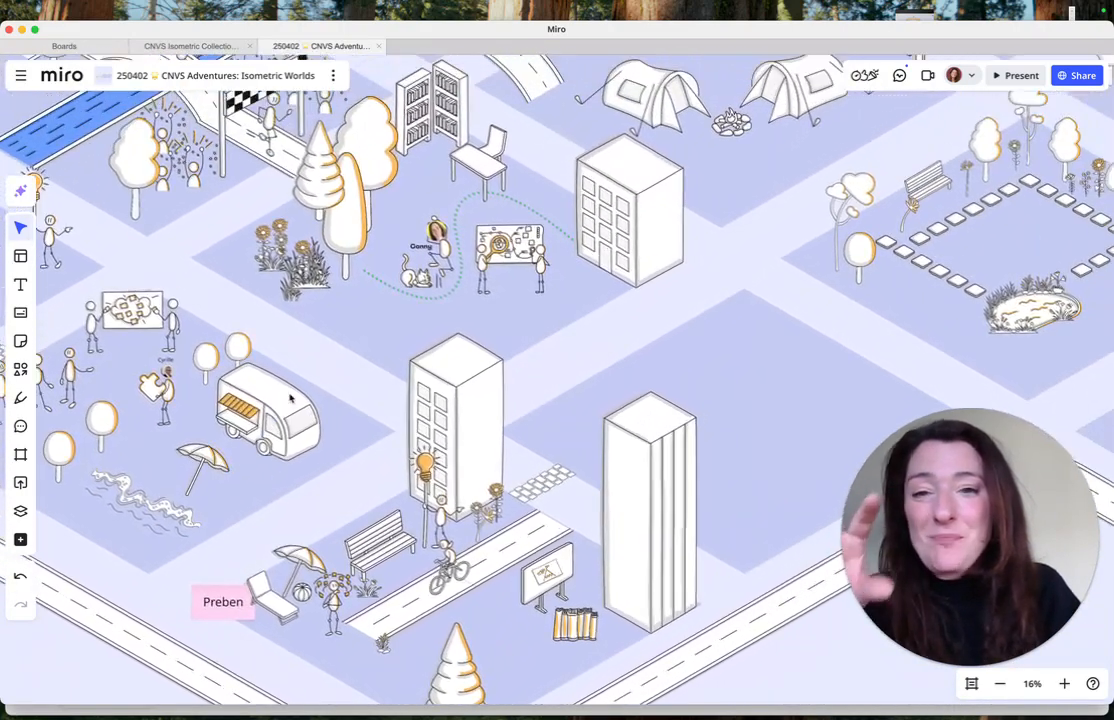
pyautogui.scroll(6, 290, 398)
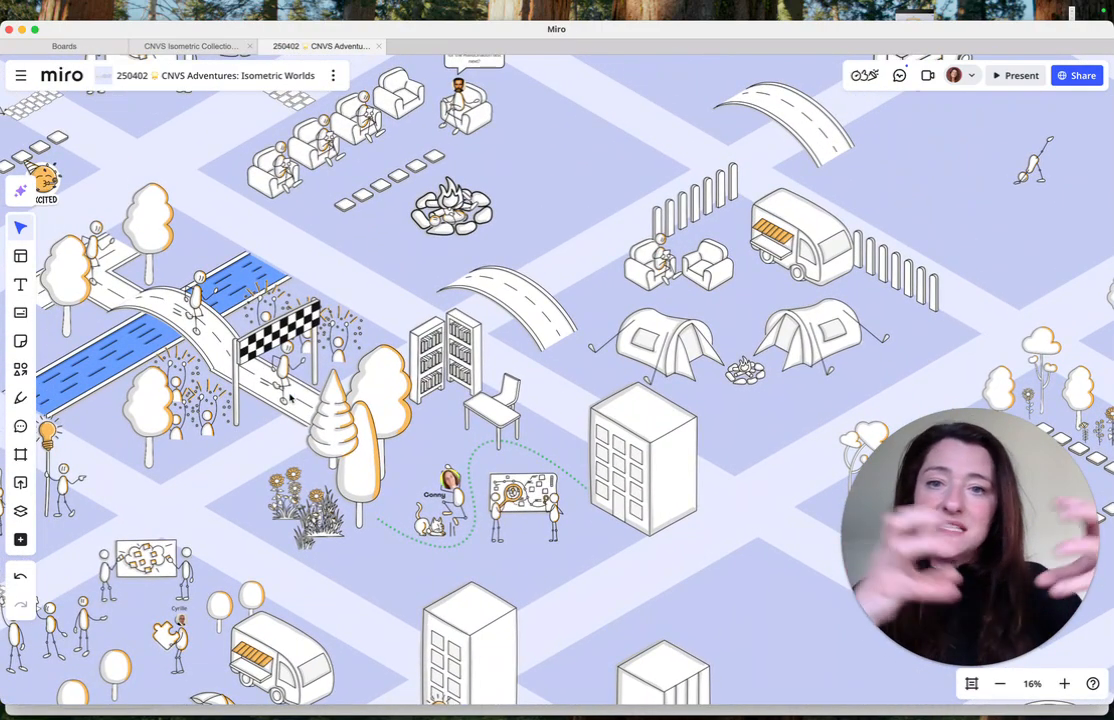
pyautogui.scroll(5, 290, 398)
pyautogui.hscroll(-4, 290, 398)
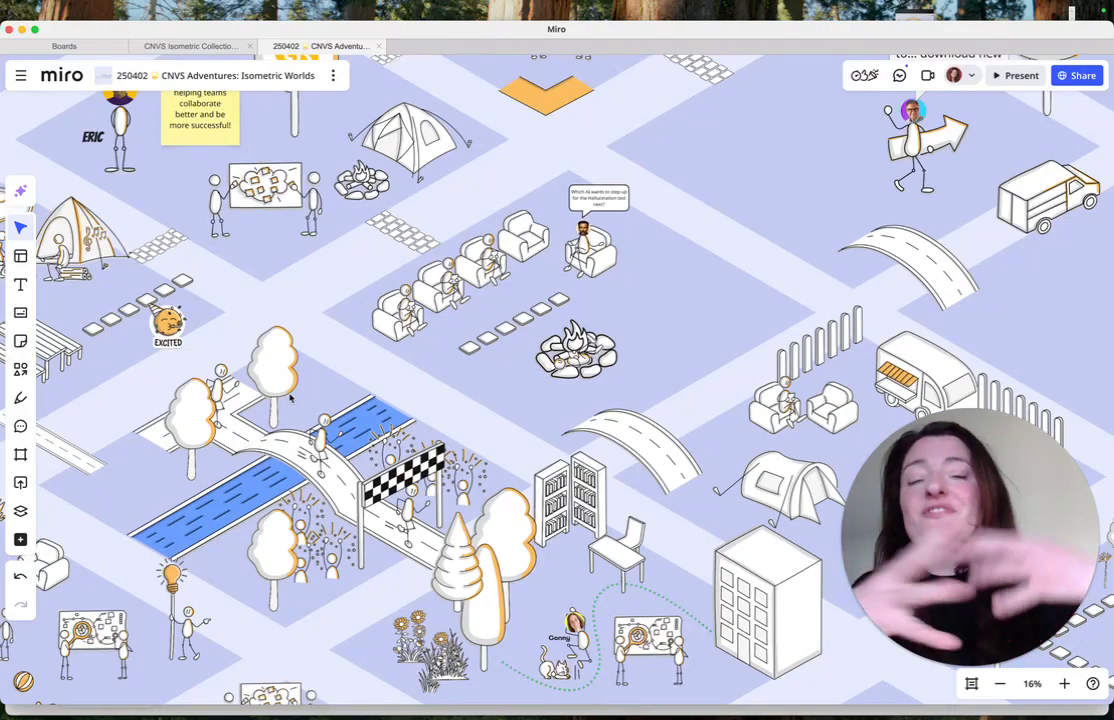
pyautogui.scroll(10, 290, 398)
pyautogui.hscroll(-7, 290, 398)
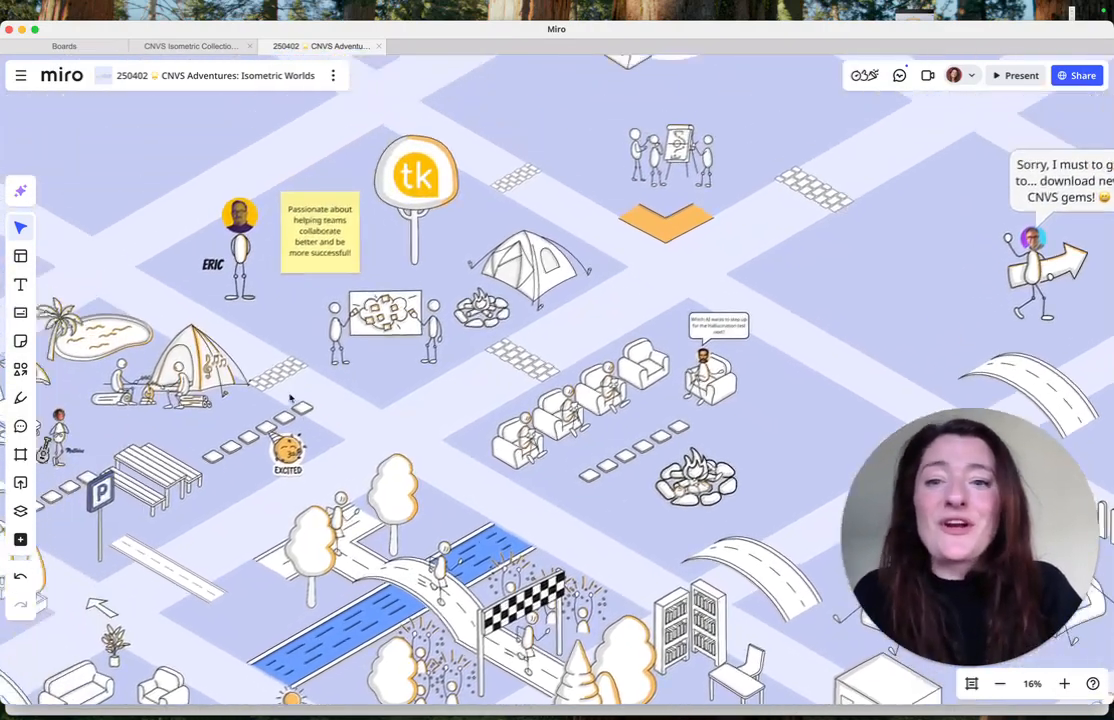
pyautogui.hscroll(6, 290, 398)
pyautogui.scroll(1, 290, 398)
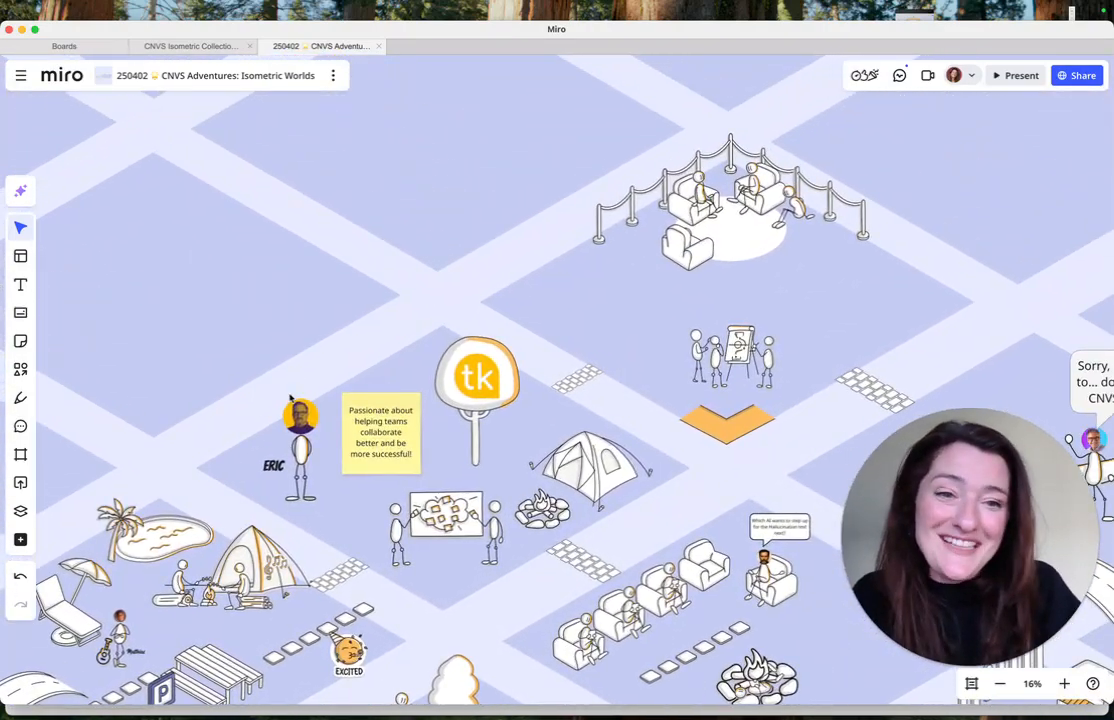
pyautogui.hscroll(10, 291, 397)
pyautogui.scroll(-4, 291, 397)
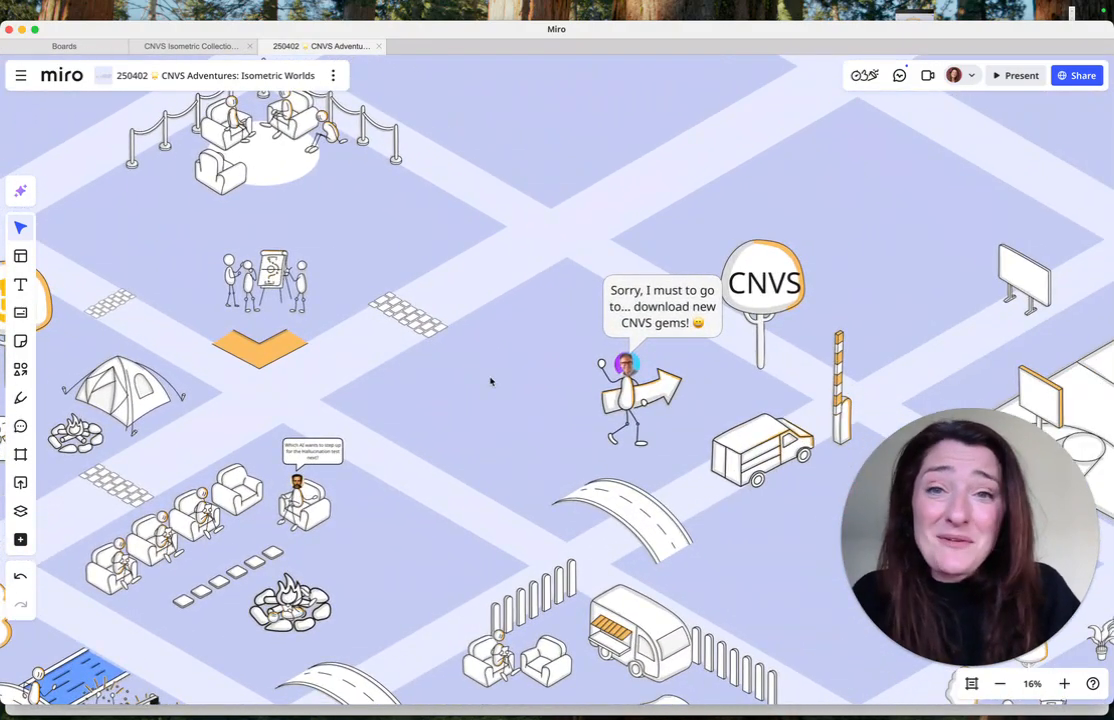
# - Find an empty area of the board beside the existing isometric world and asset collections
pyautogui.scroll(-10, 490, 380)
pyautogui.scroll(-3, 490, 380)
pyautogui.hscroll(-2, 490, 380)
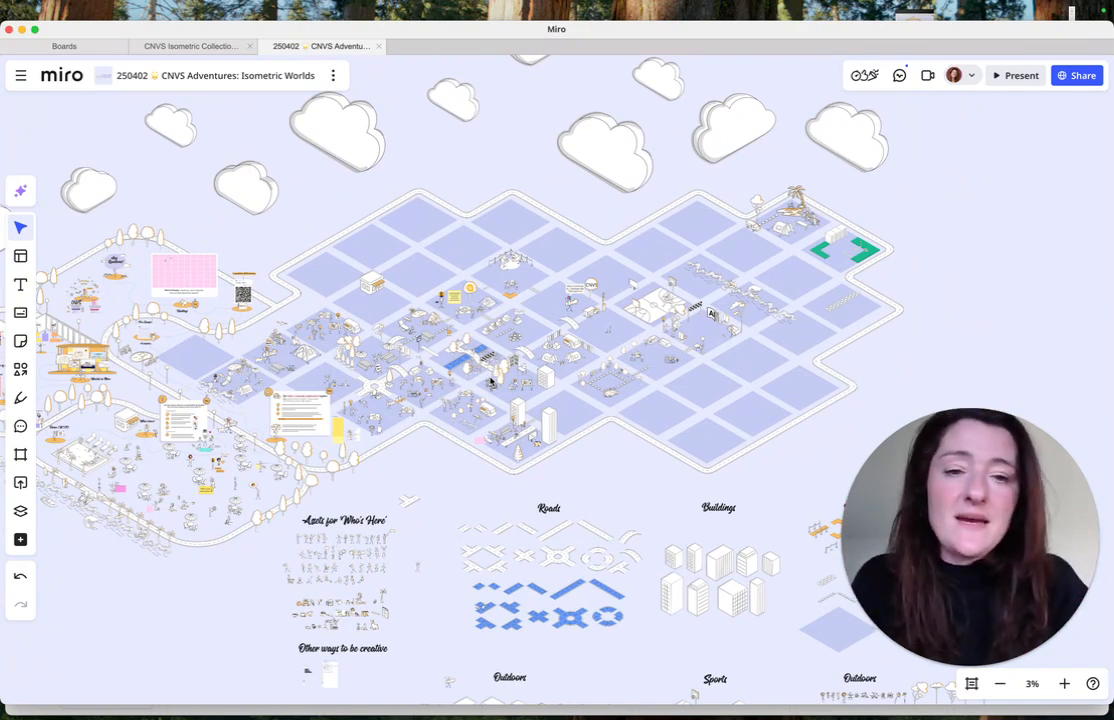
pyautogui.hscroll(10, 491, 381)
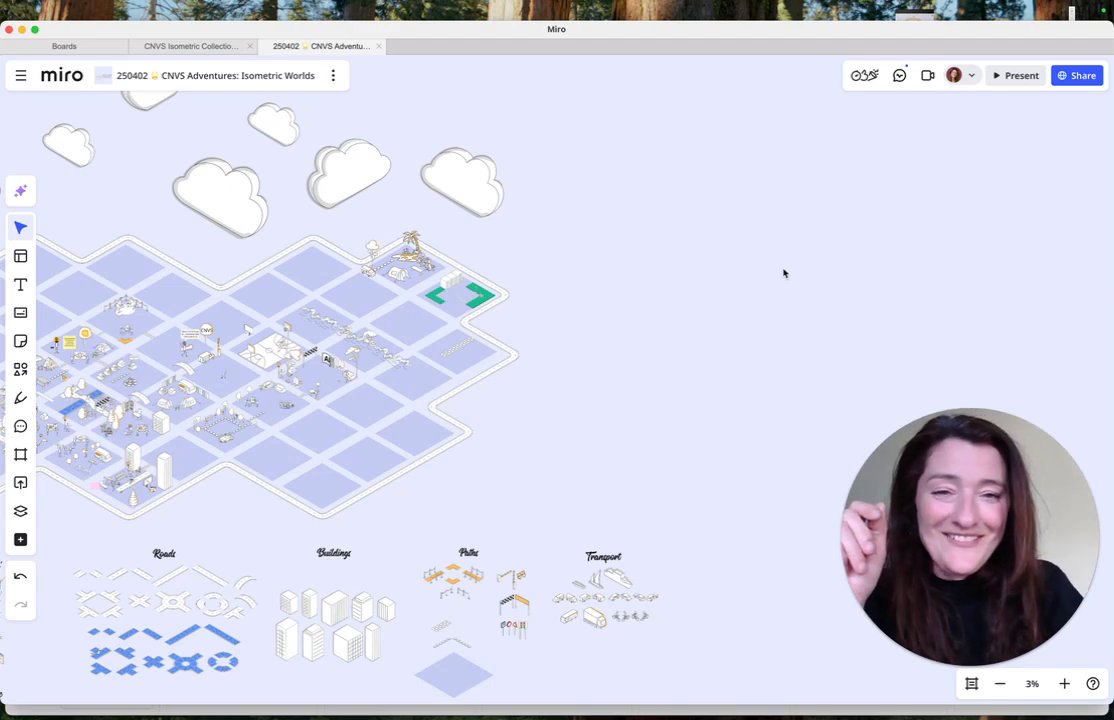
pyautogui.scroll(5, 784, 273)
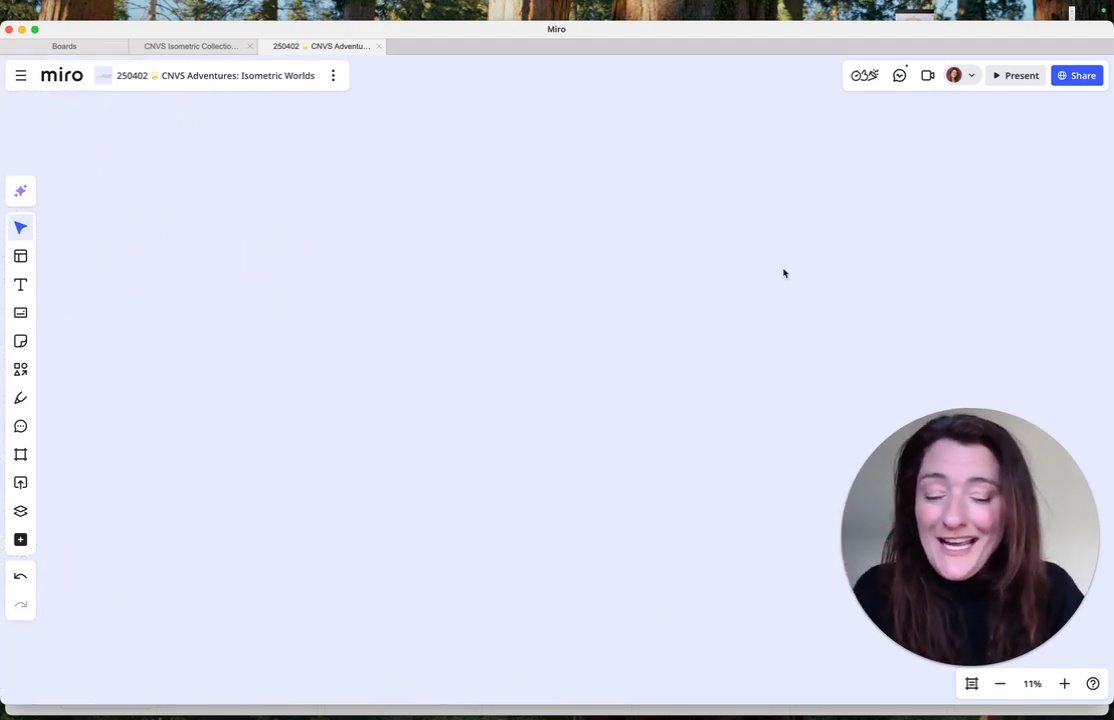
# - Switch to IconJar, search all icon sets for "isometric" and look through the path icons
pyautogui.press('super+Tab')
pyautogui.press('super+Tab')
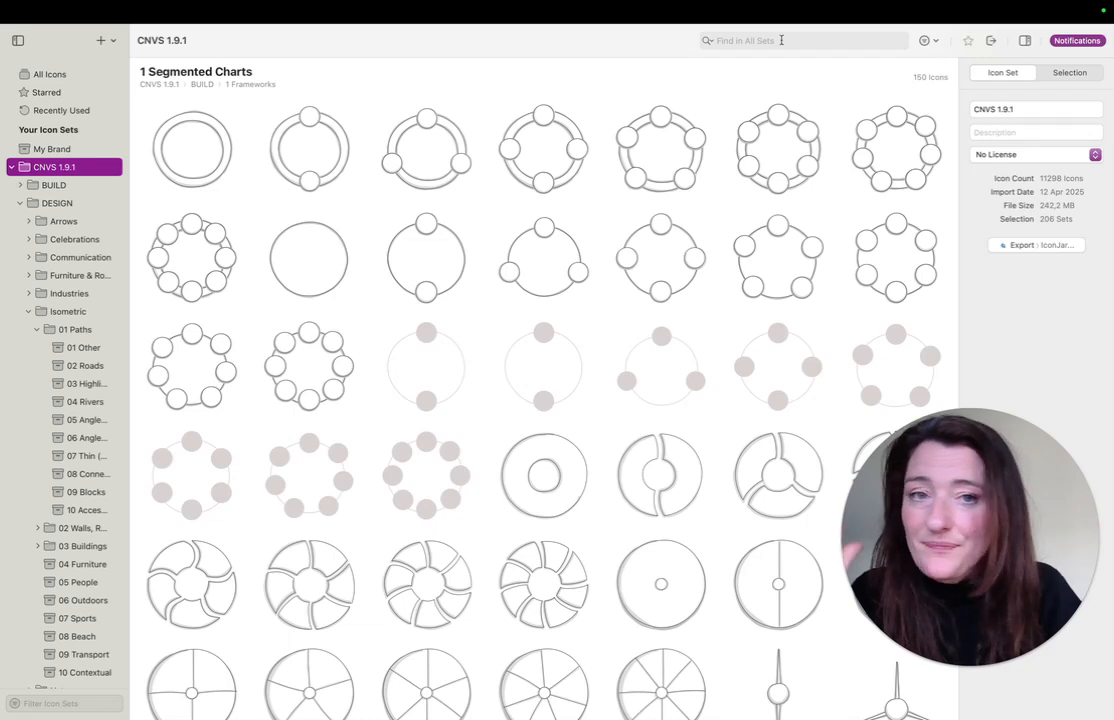
pyautogui.click(813, 41)
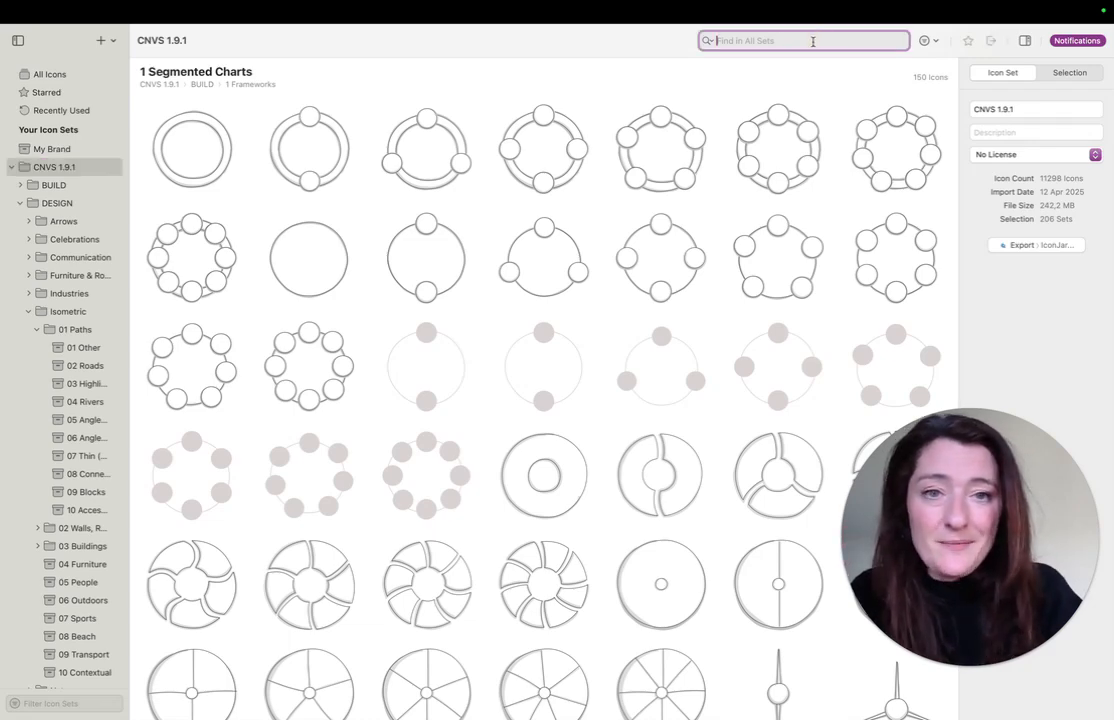
pyautogui.write('is')
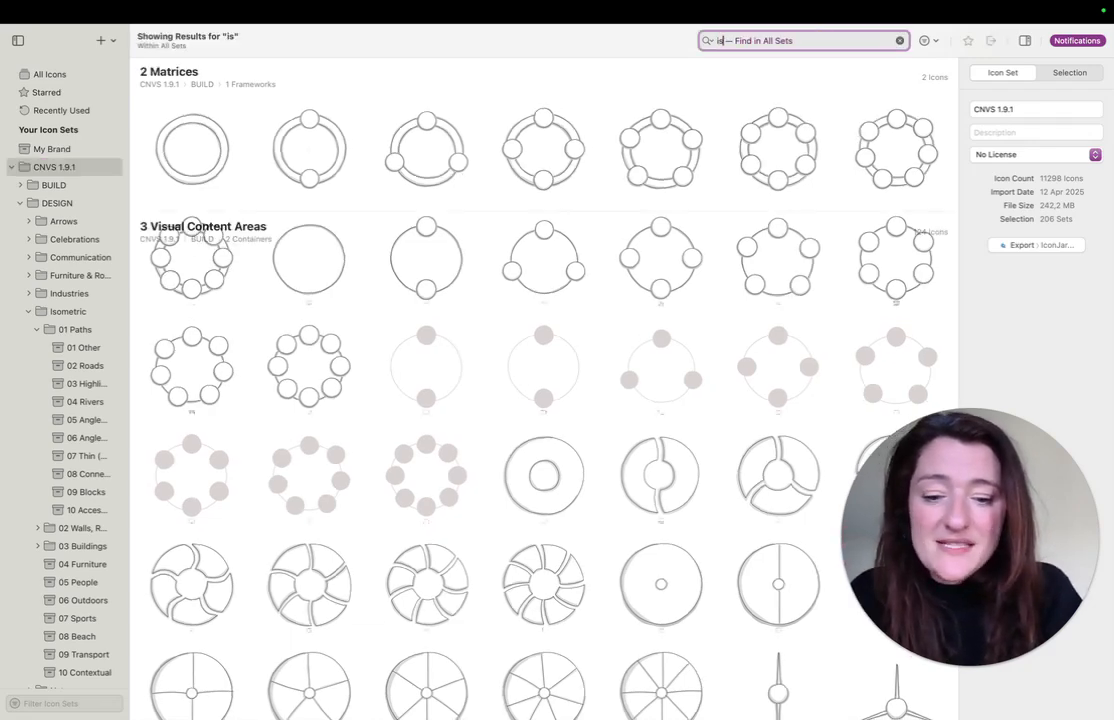
pyautogui.write('ometric')
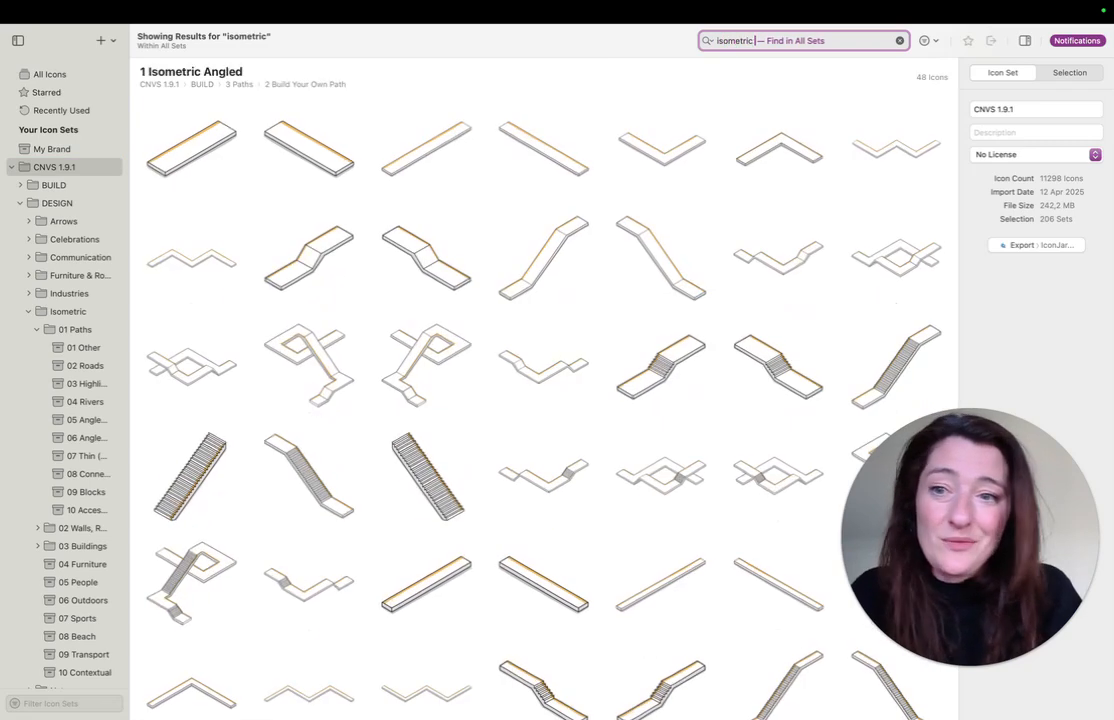
pyautogui.scroll(-1, 755, 283)
pyautogui.scroll(-10, 755, 283)
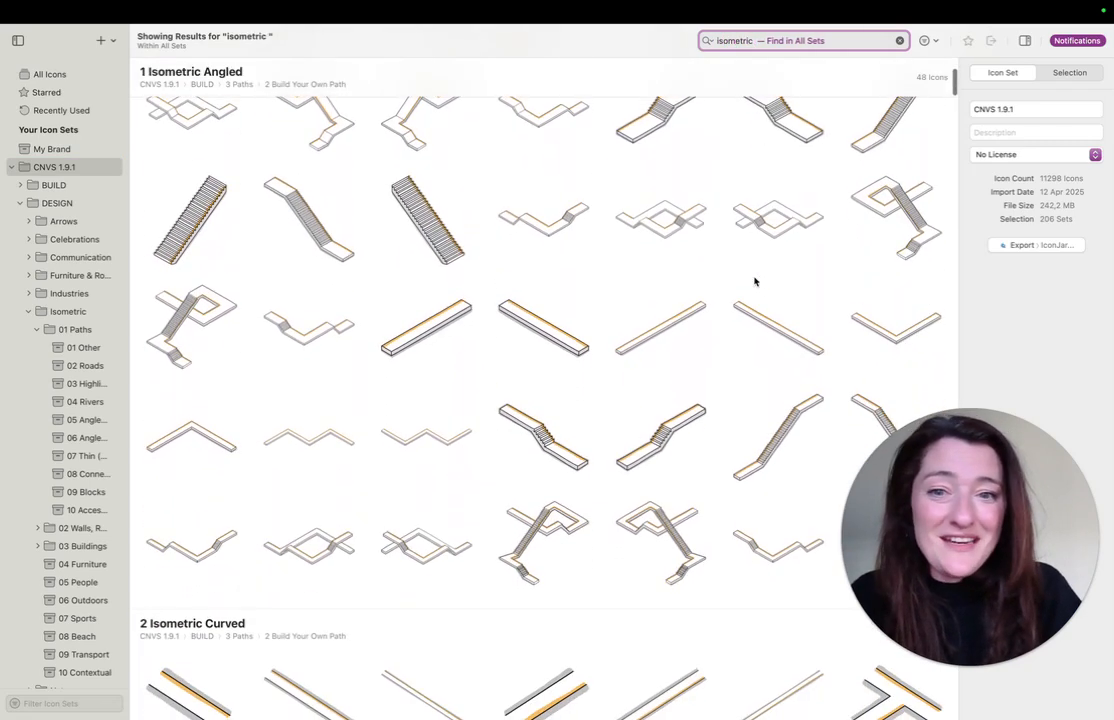
pyautogui.scroll(-5, 755, 283)
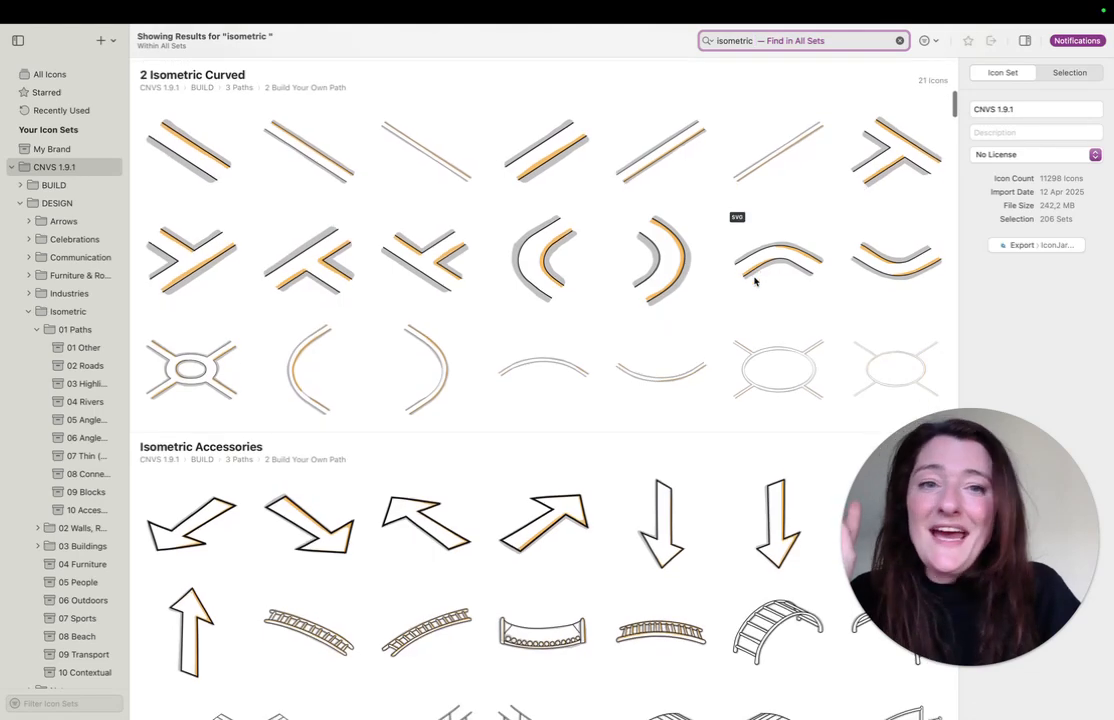
# - Narrow the icon search to "isometric floors", replace it with "isometric area" and look through the floor icons
pyautogui.write('floors')
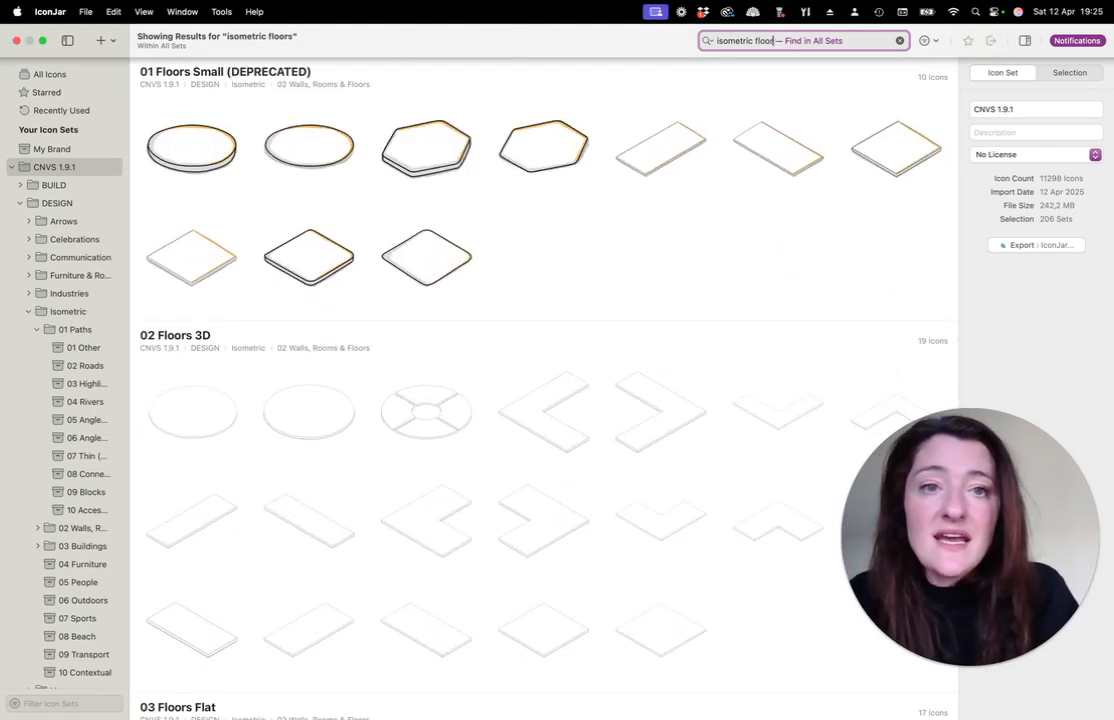
pyautogui.press('BackSpace')
pyautogui.press('BackSpace')
pyautogui.press('BackSpace')
pyautogui.press('BackSpace')
pyautogui.press('BackSpace')
pyautogui.press('BackSpace')
pyautogui.write('areas')
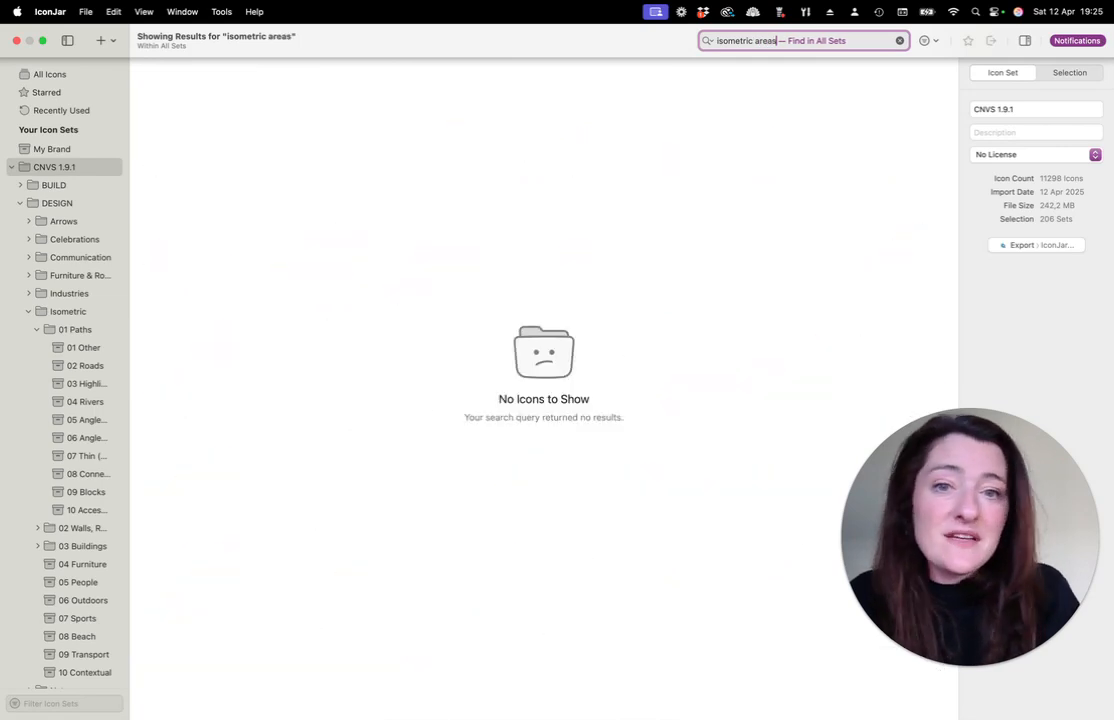
pyautogui.press('BackSpace')
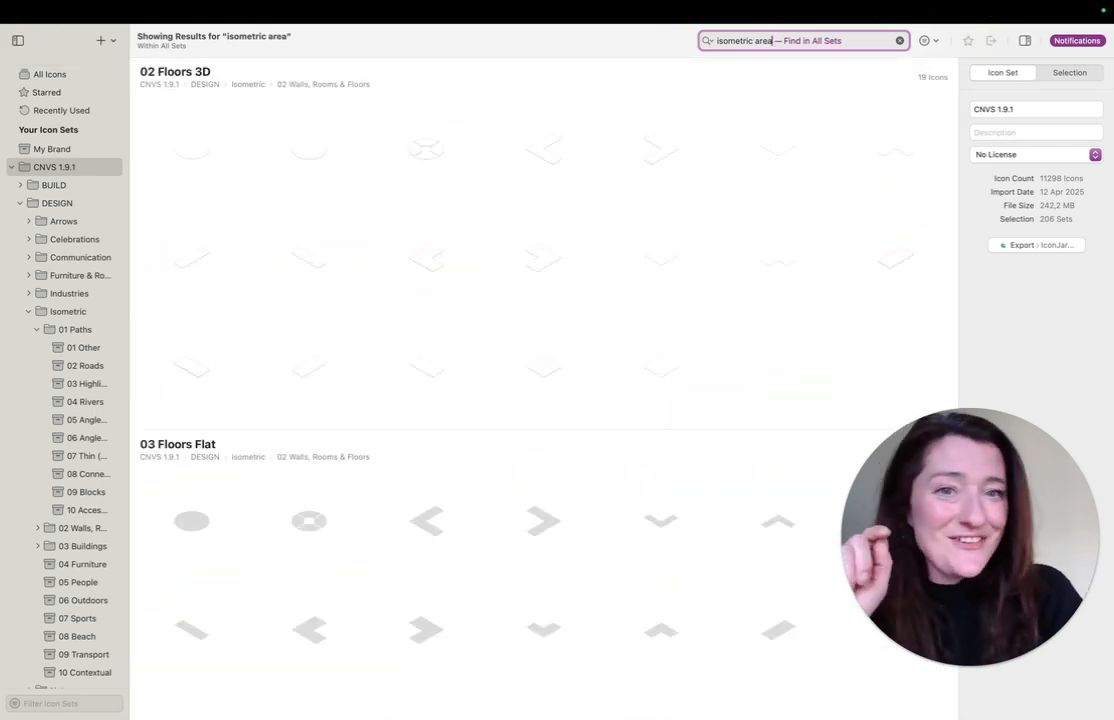
pyautogui.scroll(-3, 453, 351)
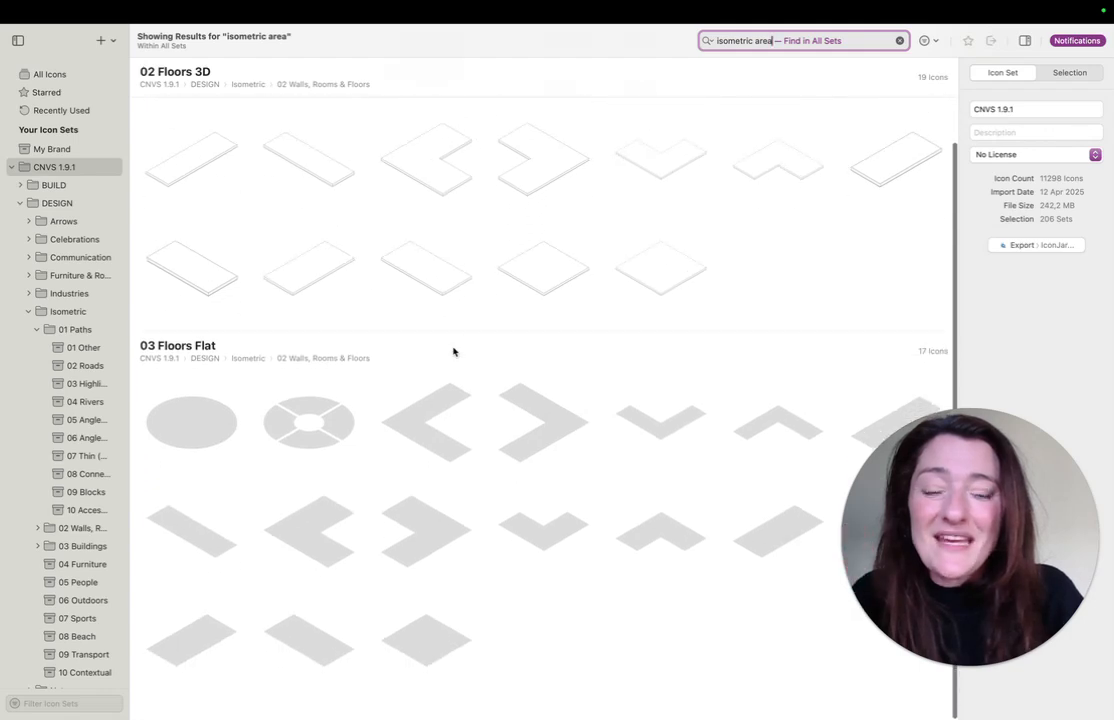
# - Browse the Isometric folders 01 Paths and 02 Walls, Rooms & Floors, including the 02 Floors 3D set
pyautogui.click(74, 329)
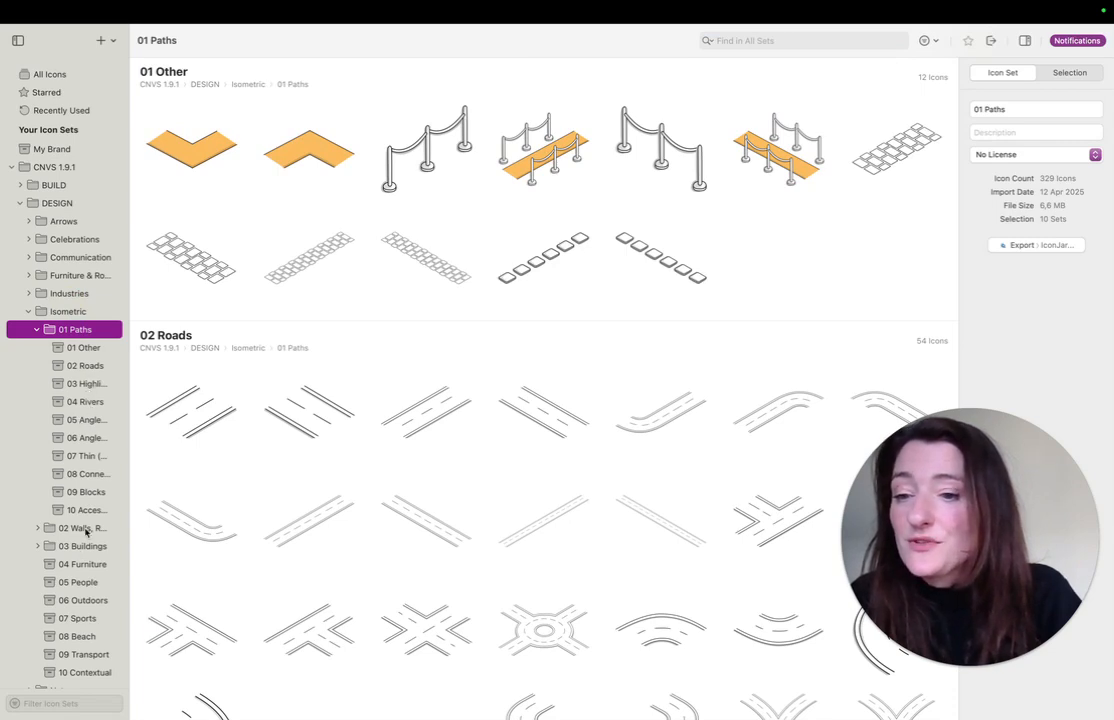
pyautogui.click(86, 529)
pyautogui.click(38, 528)
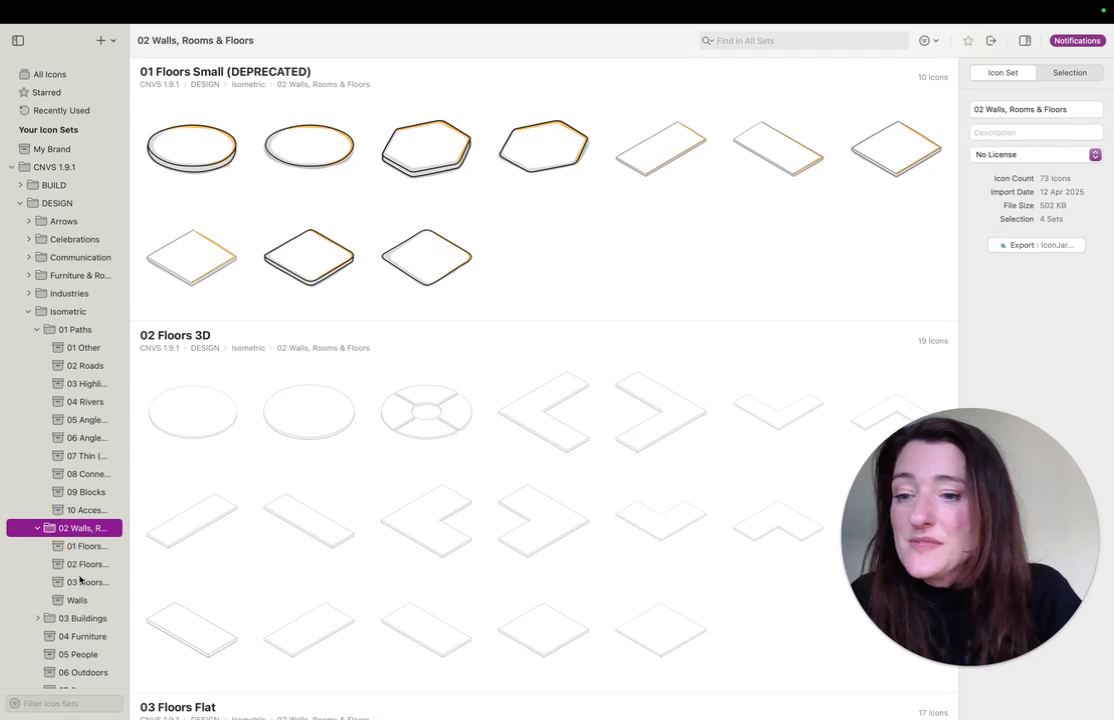
pyautogui.click(86, 564)
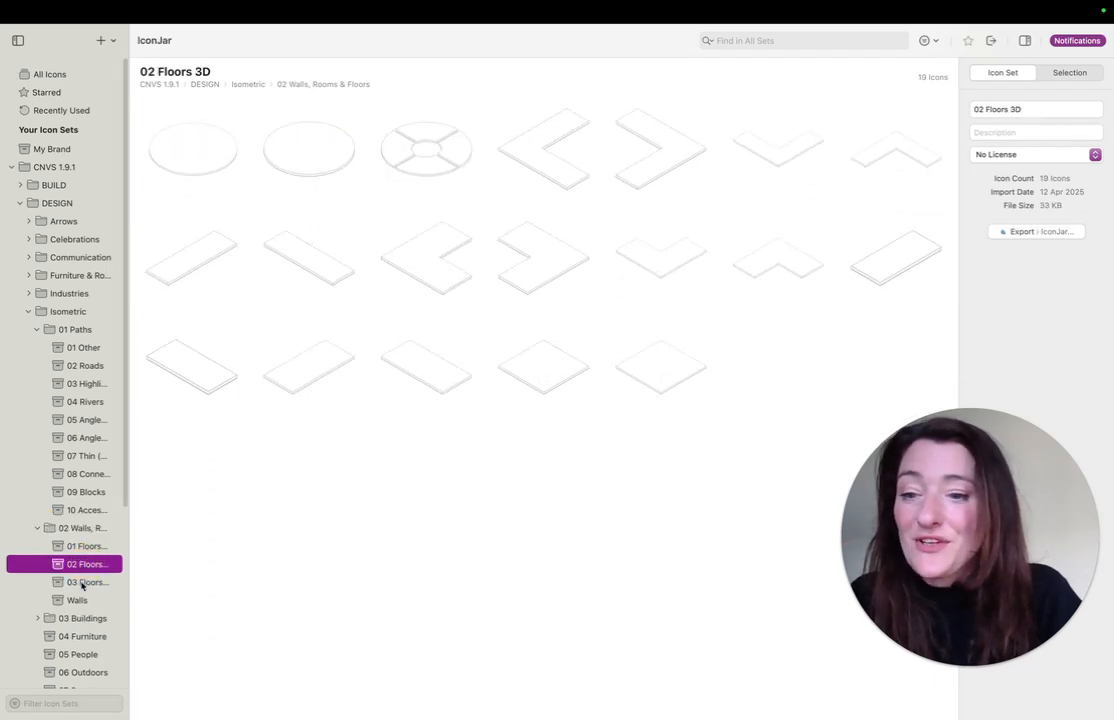
# - From 02 Walls, Rooms & Floors, place the Floors Flat square icon as a PNG in the empty area of the Miro board
pyautogui.click(82, 528)
pyautogui.scroll(-5, 585, 435)
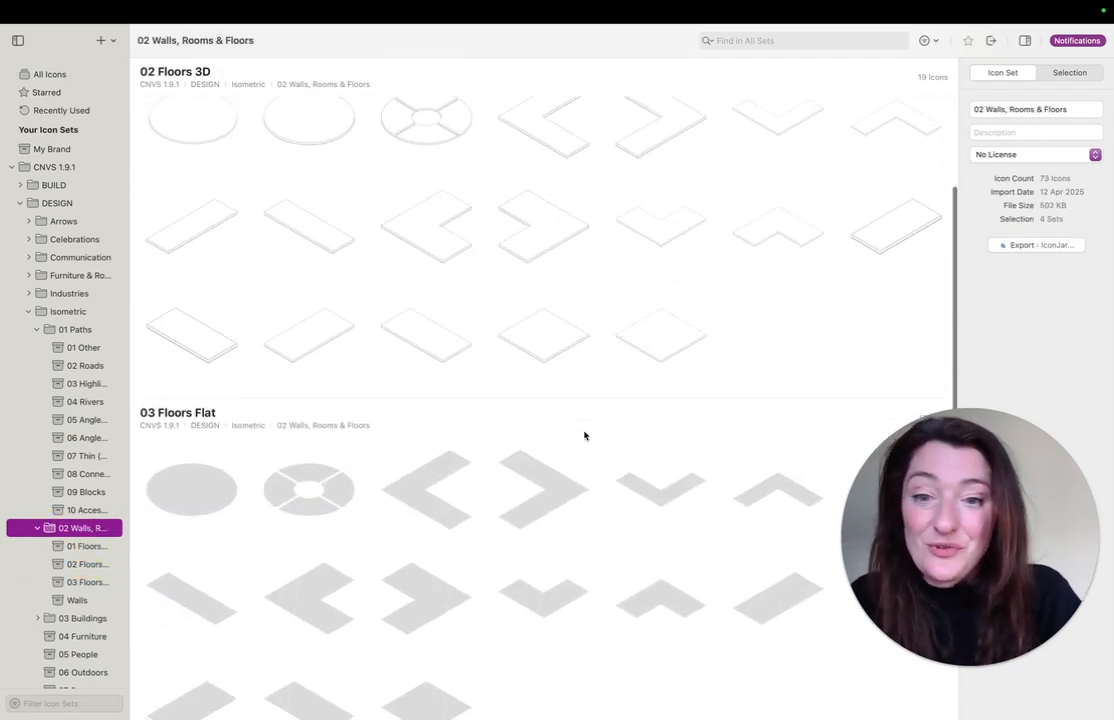
pyautogui.scroll(5, 560, 300)
pyautogui.scroll(-4, 589, 330)
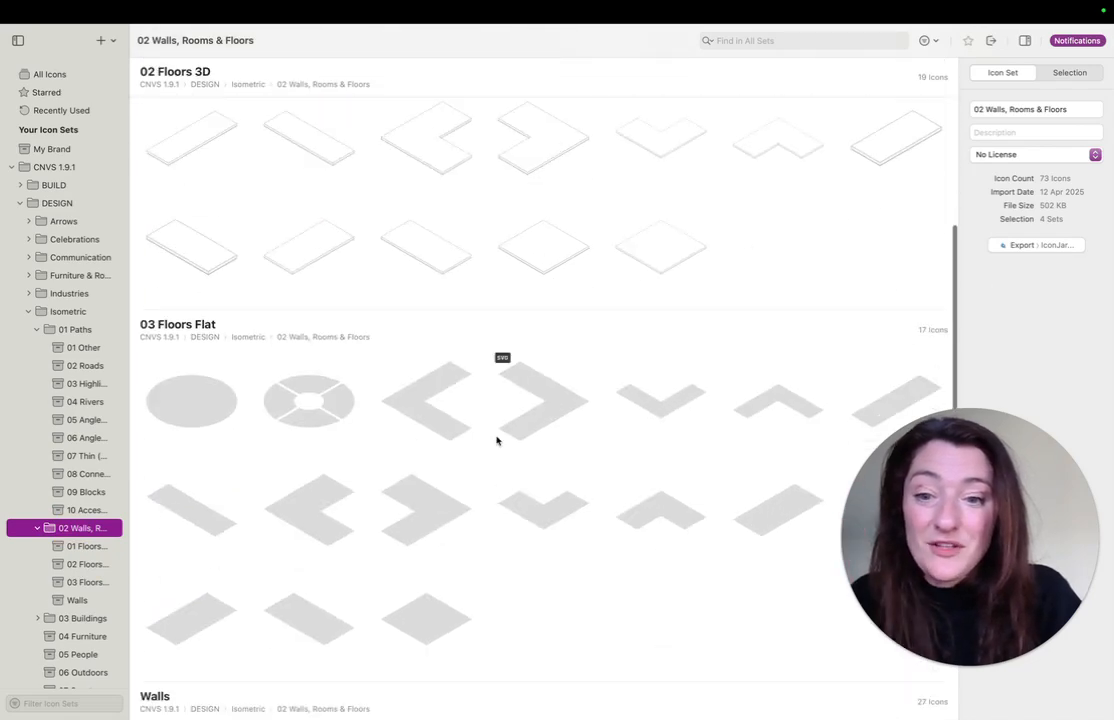
pyautogui.scroll(-5, 495, 440)
pyautogui.click(408, 349)
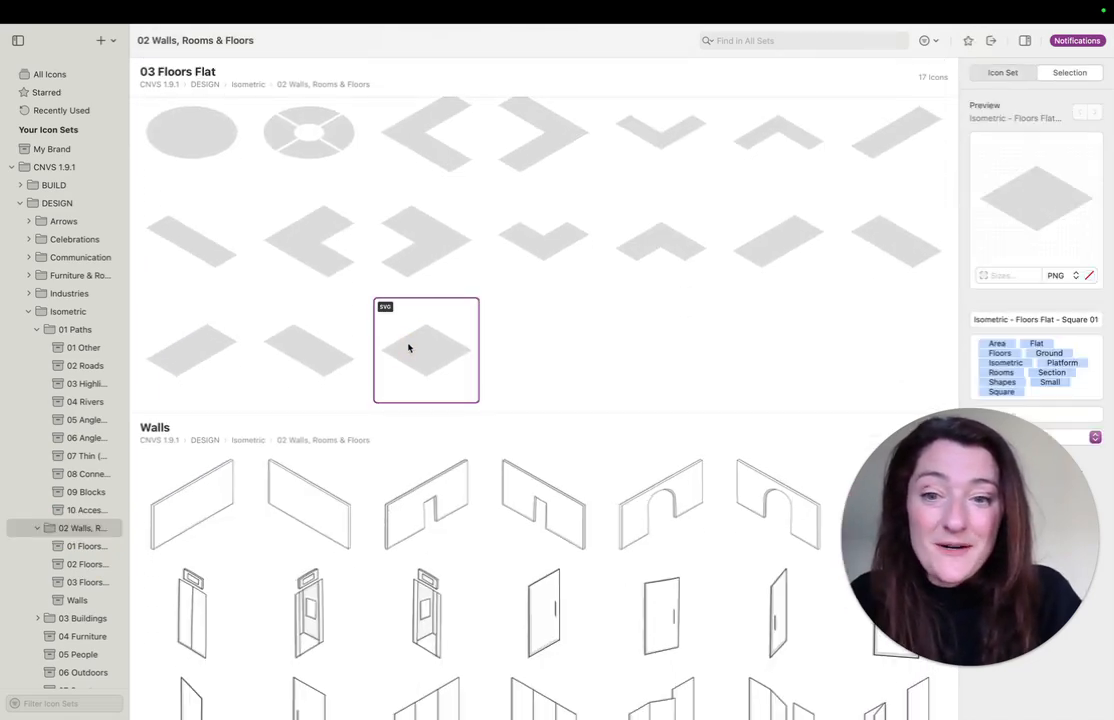
pyautogui.moveTo(1033, 215); pyautogui.dragTo(545, 408)
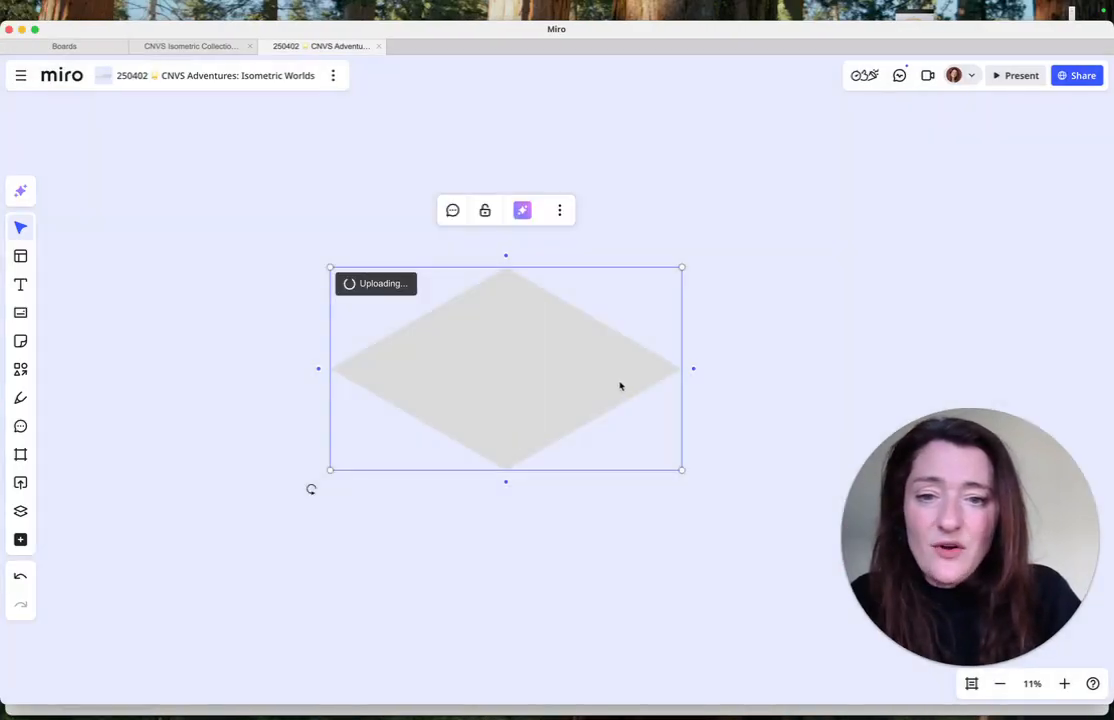
# - Set the Miro board's background color to Light Green
pyautogui.click(829, 286)
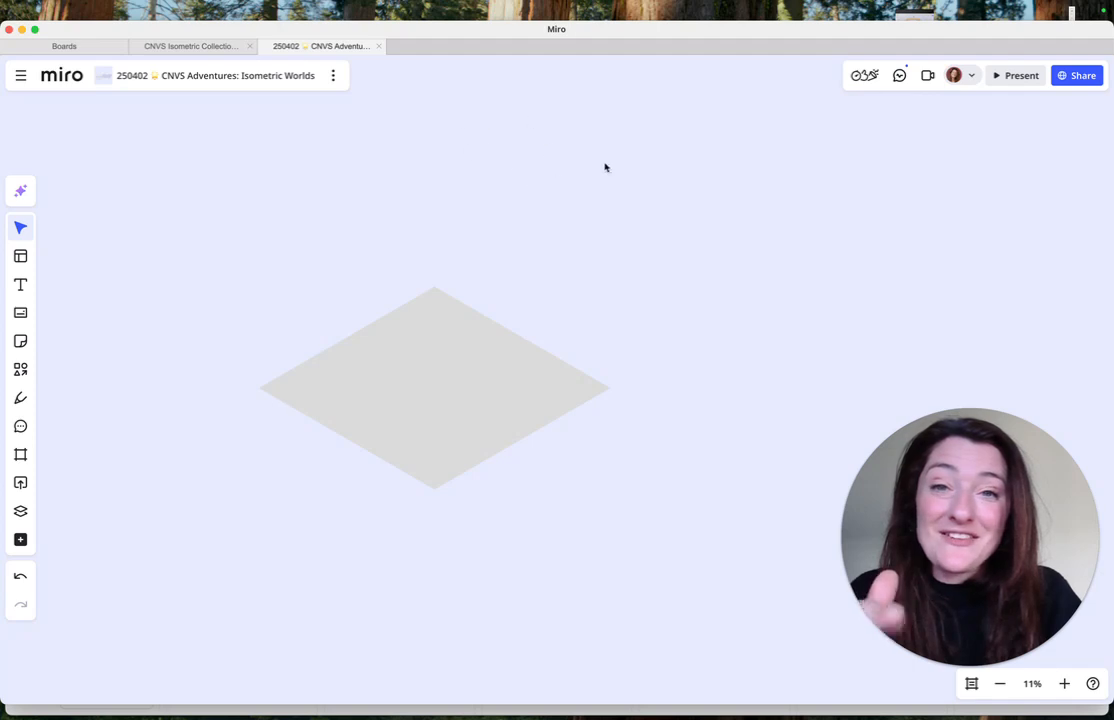
pyautogui.click(333, 75)
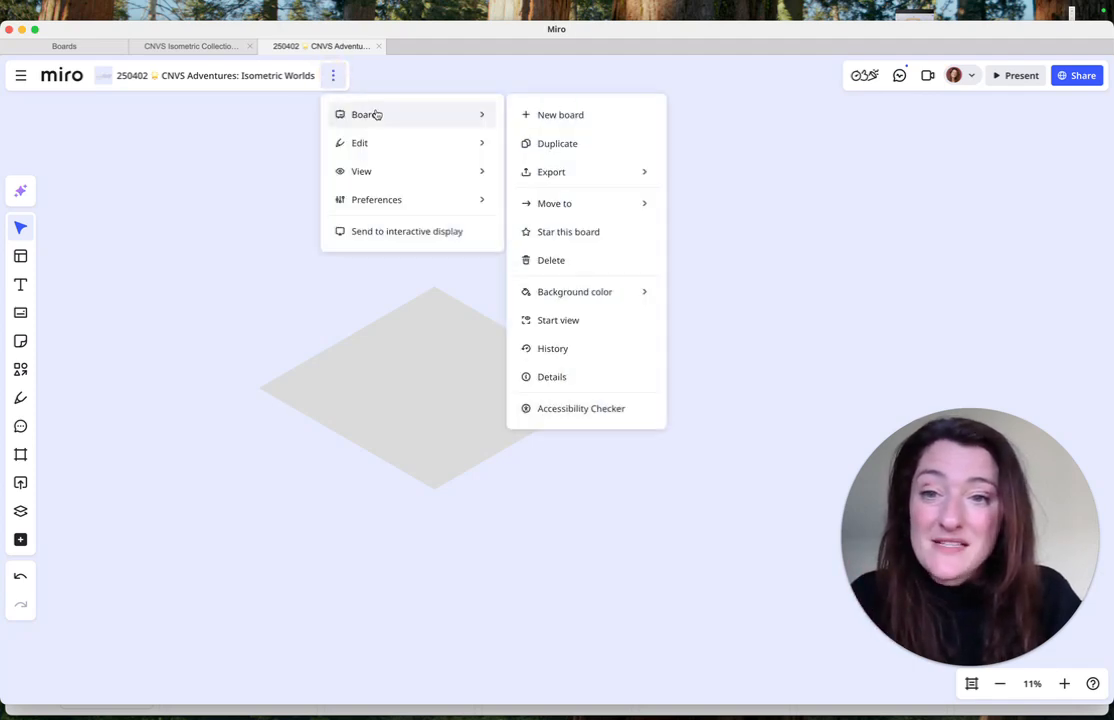
pyautogui.moveTo(497, 117)
pyautogui.moveTo(607, 298)
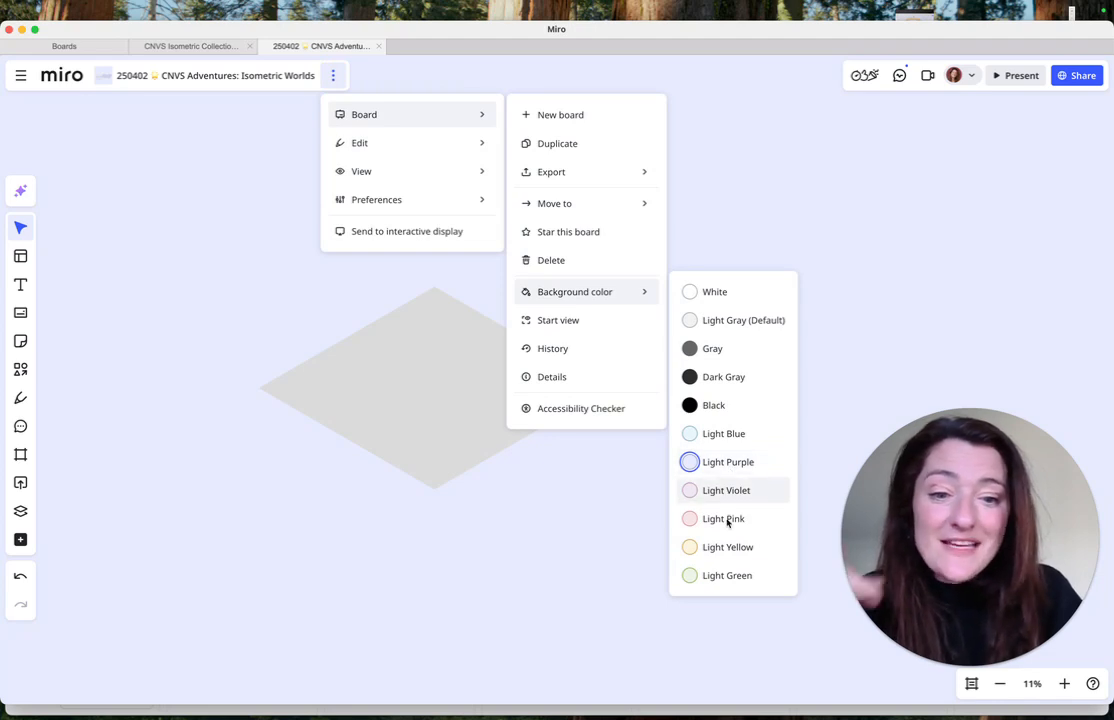
pyautogui.click(724, 576)
pyautogui.click(816, 132)
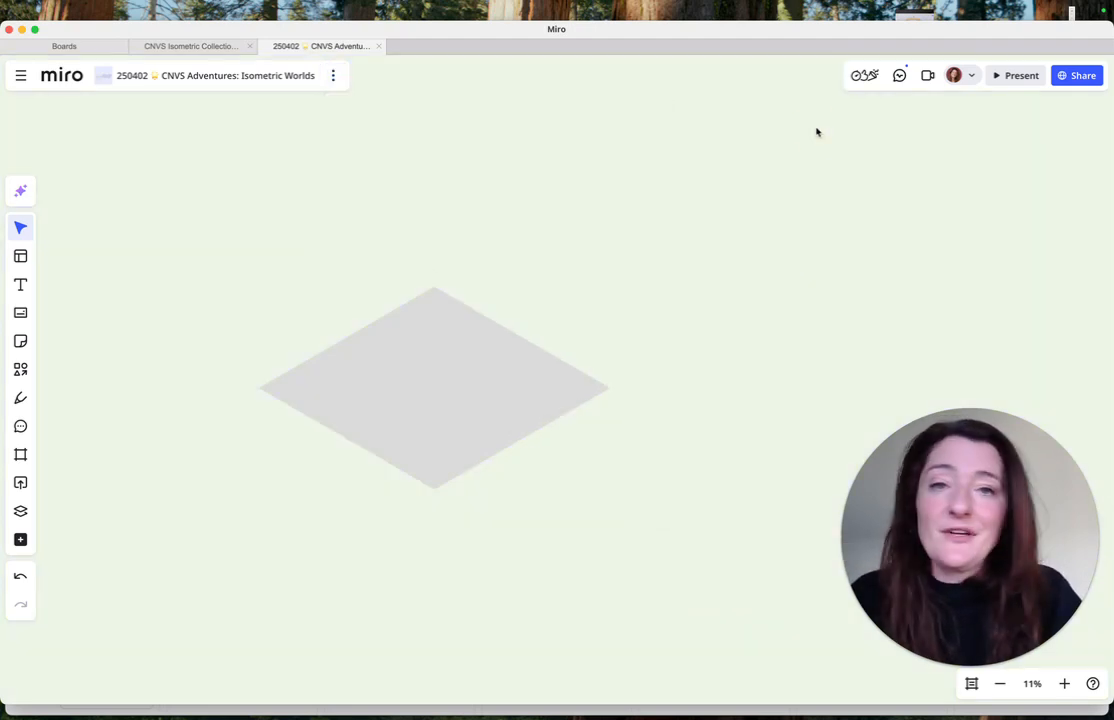
pyautogui.hscroll(3, 537, 279)
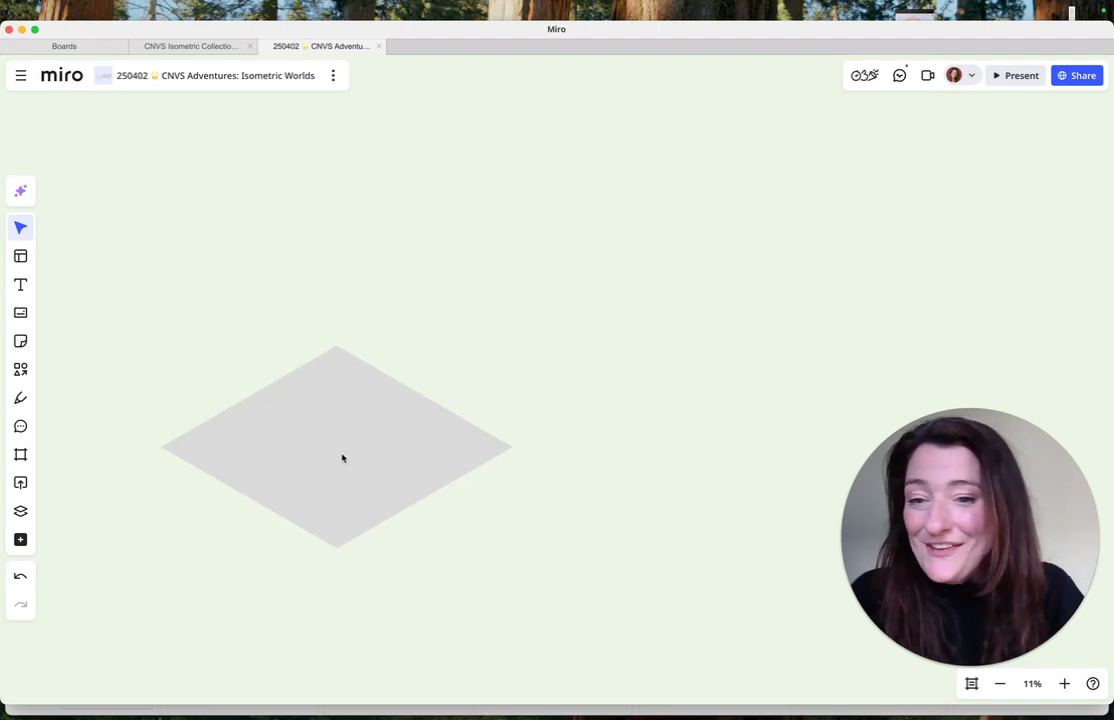
pyautogui.click(373, 470)
pyautogui.click(731, 286)
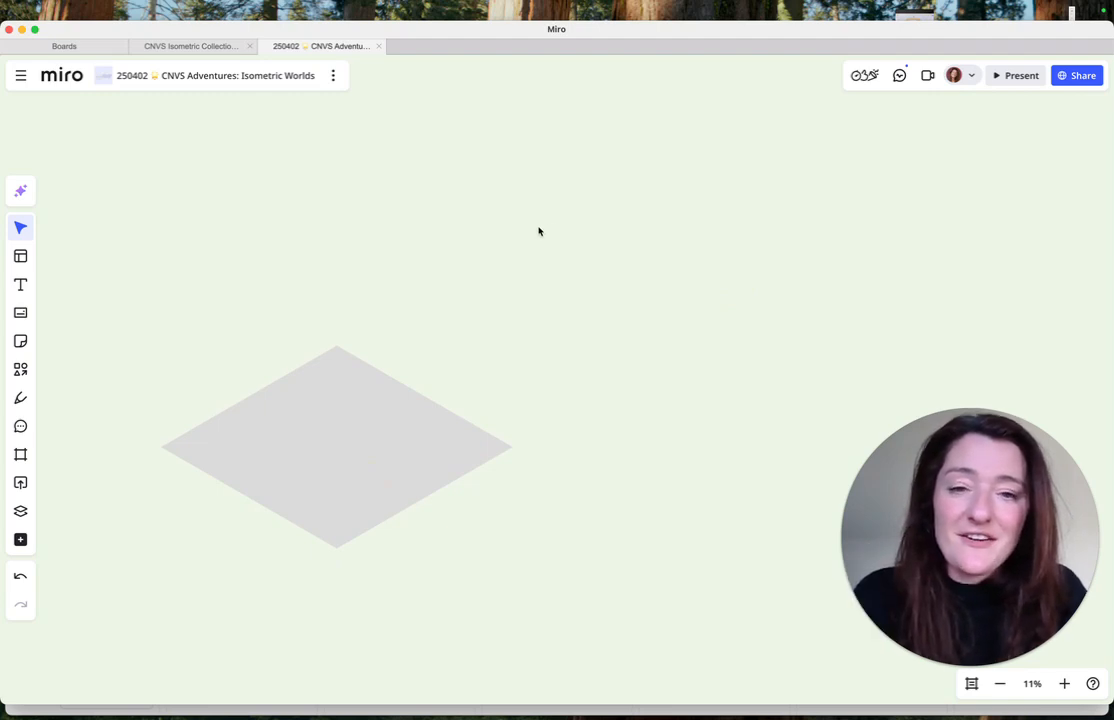
# - Draw a rectangle beside the grey floor square and give it the custom fill color #FF0000
pyautogui.press('r')
pyautogui.moveTo(544, 188); pyautogui.dragTo(730, 320)
pyautogui.click(669, 131)
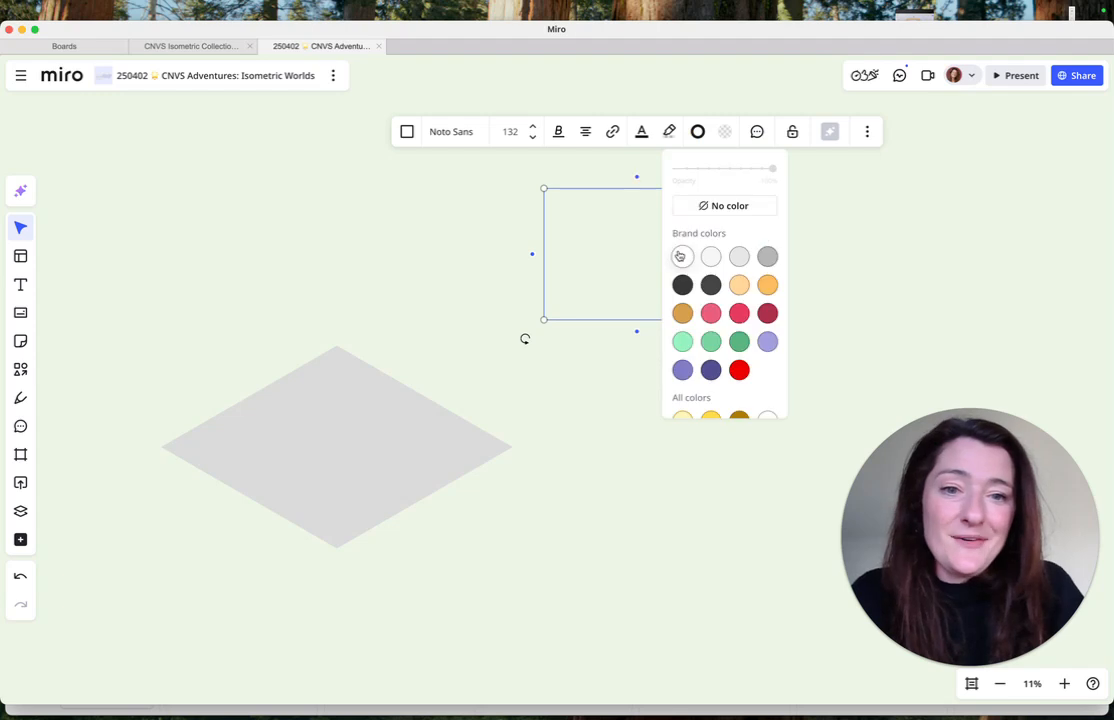
pyautogui.click(682, 257)
pyautogui.scroll(-10, 699, 250)
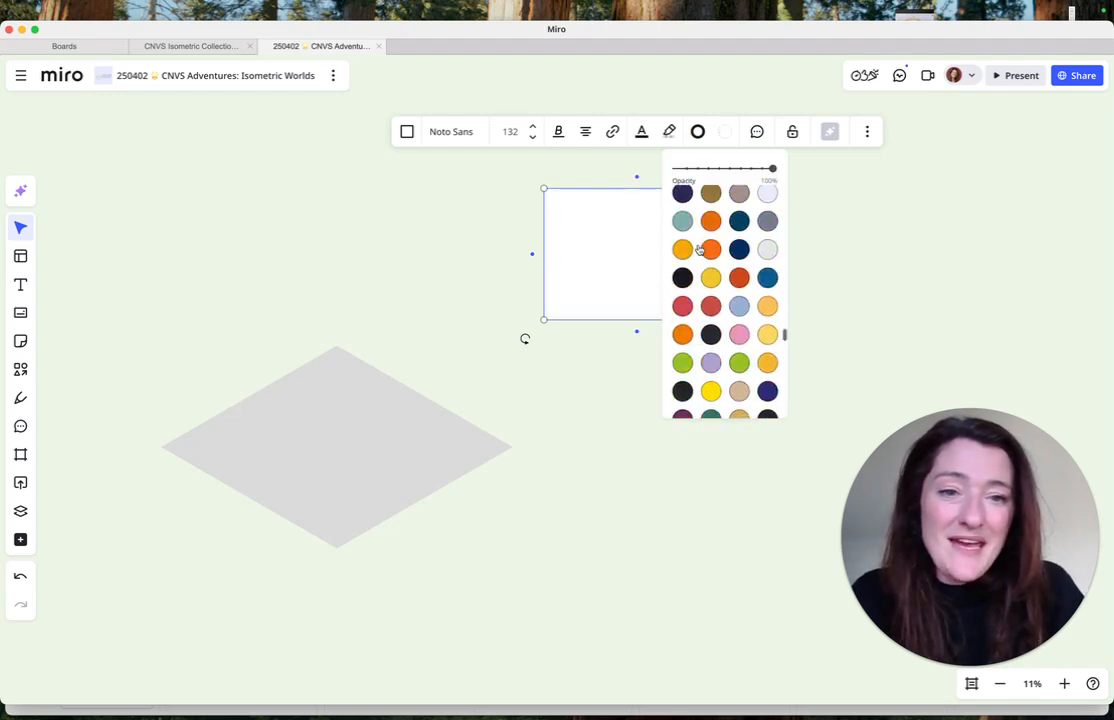
pyautogui.click(741, 402)
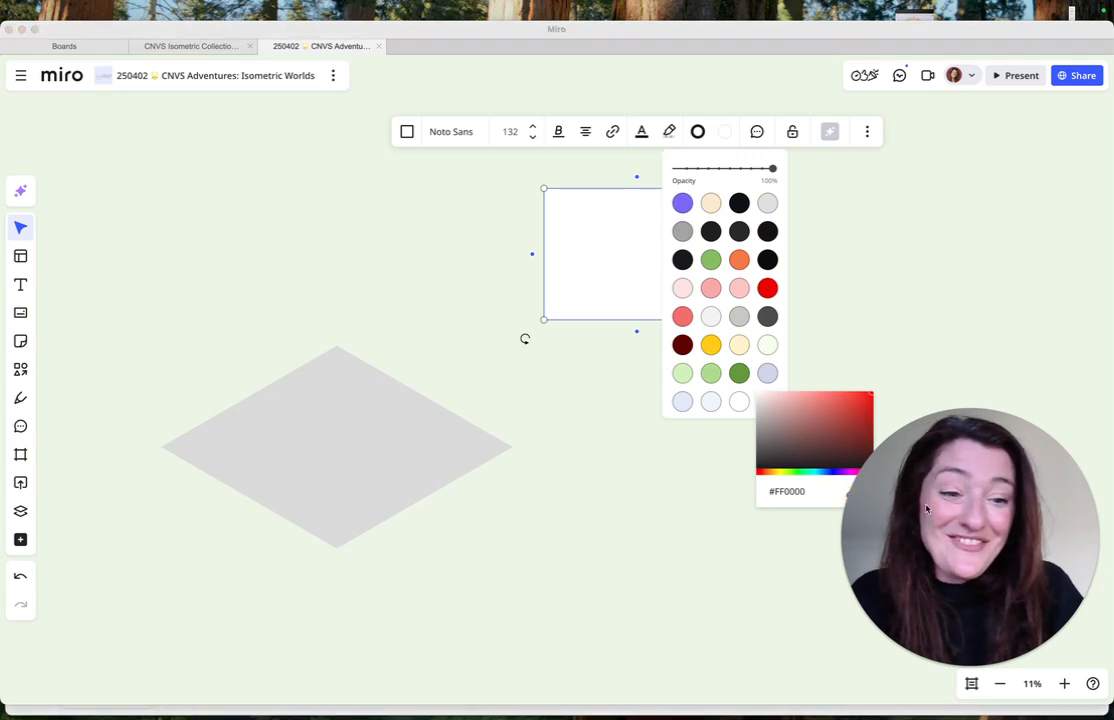
pyautogui.click(948, 477)
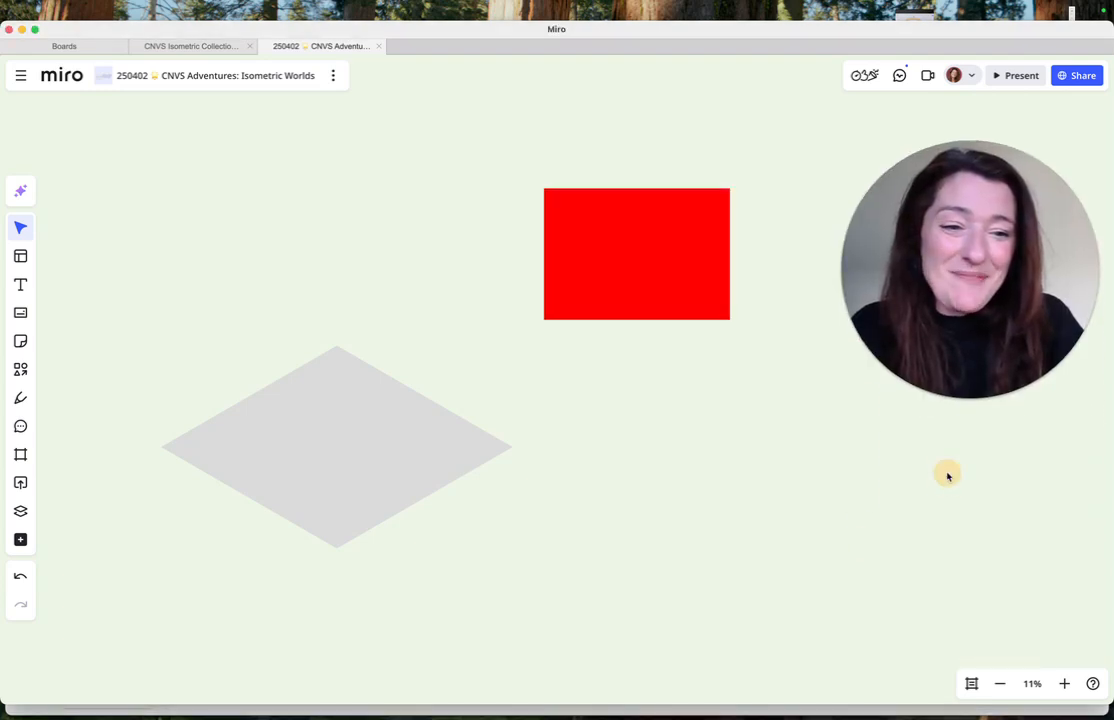
# - Replace the rectangle's red fill with the board background green sampled by eyedropper, and select its hex code for reuse
pyautogui.click(629, 206)
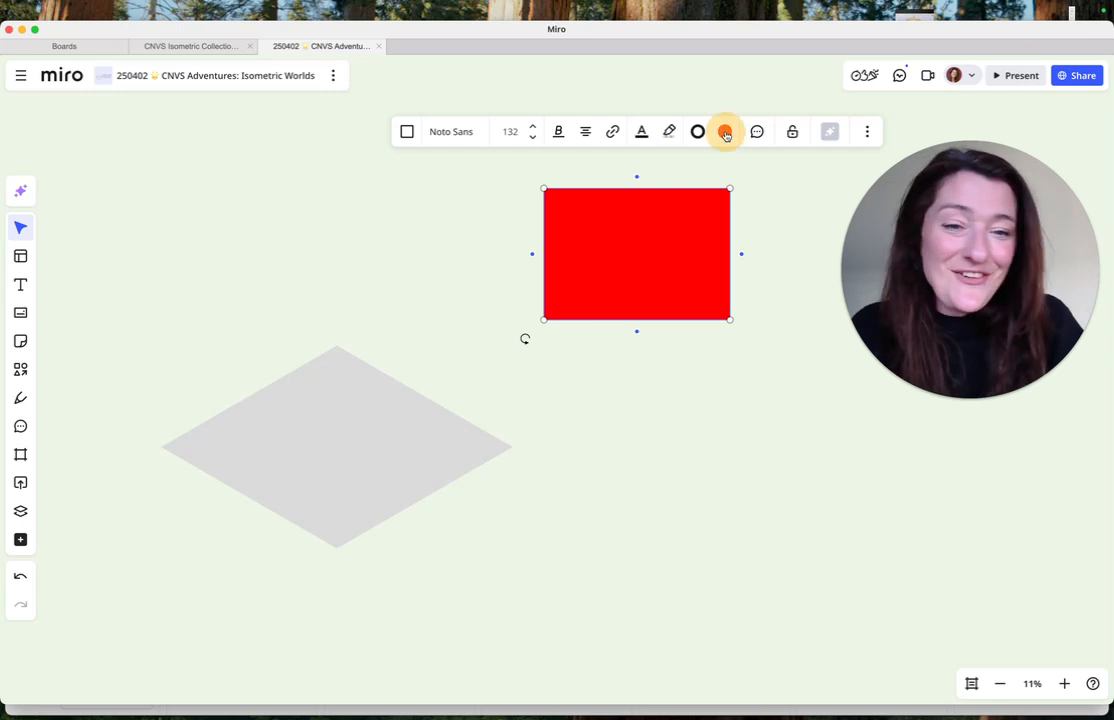
pyautogui.click(725, 133)
pyautogui.scroll(-10, 725, 350)
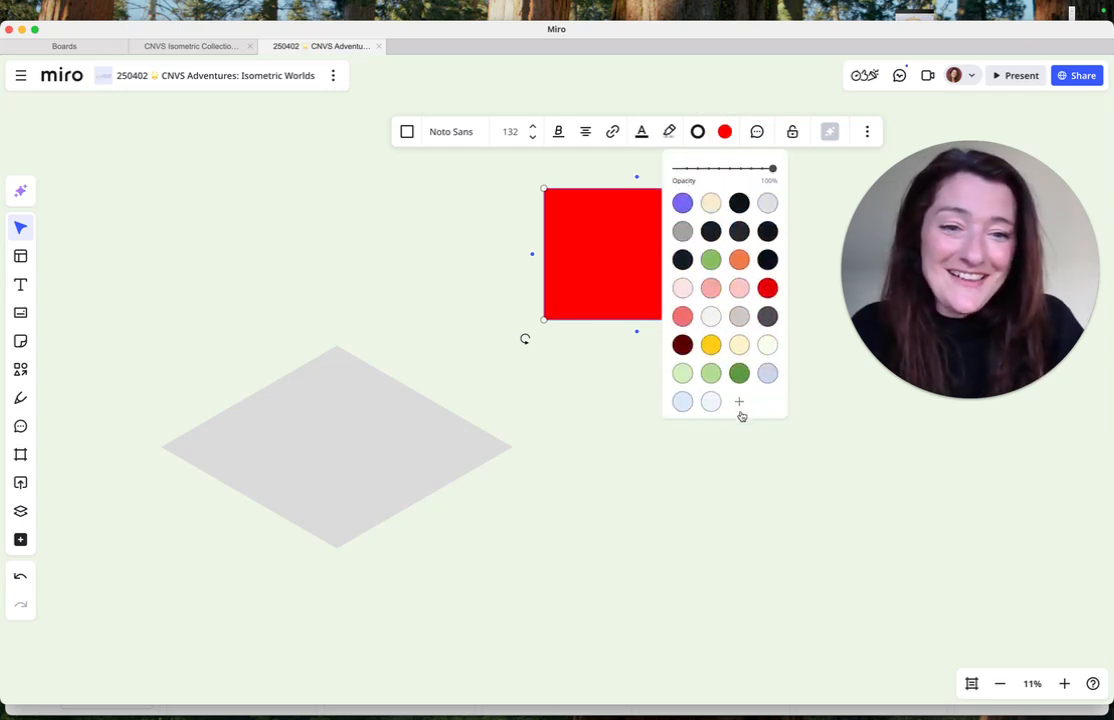
pyautogui.click(739, 402)
pyautogui.click(853, 492)
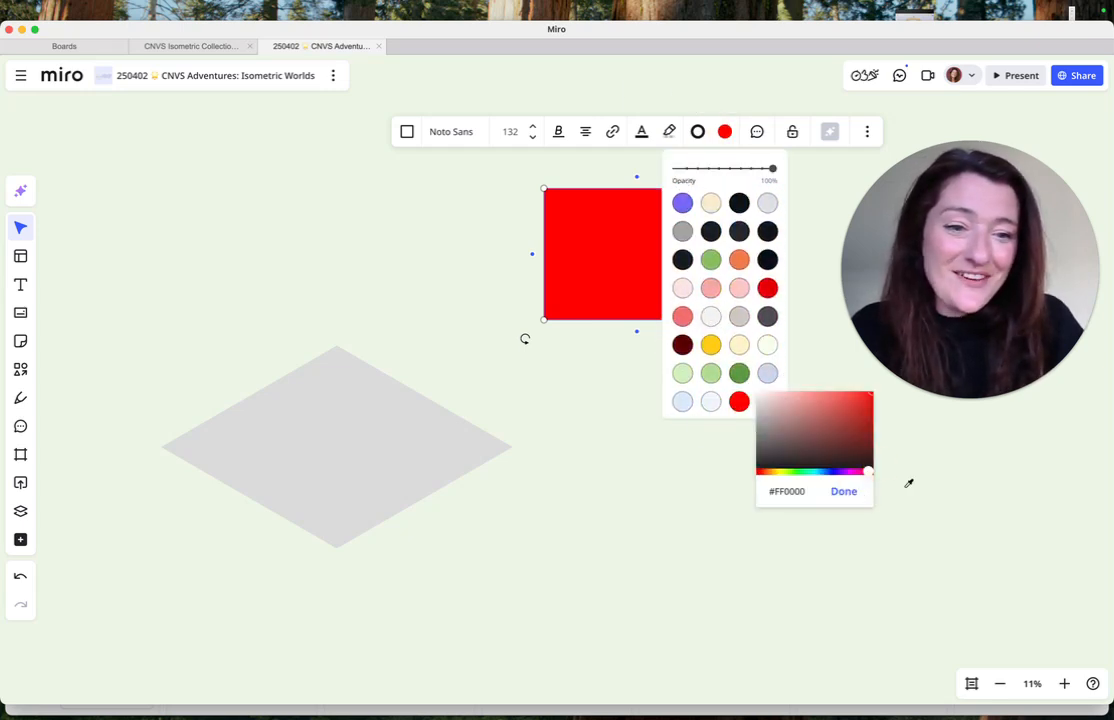
pyautogui.click(909, 483)
pyautogui.click(787, 491)
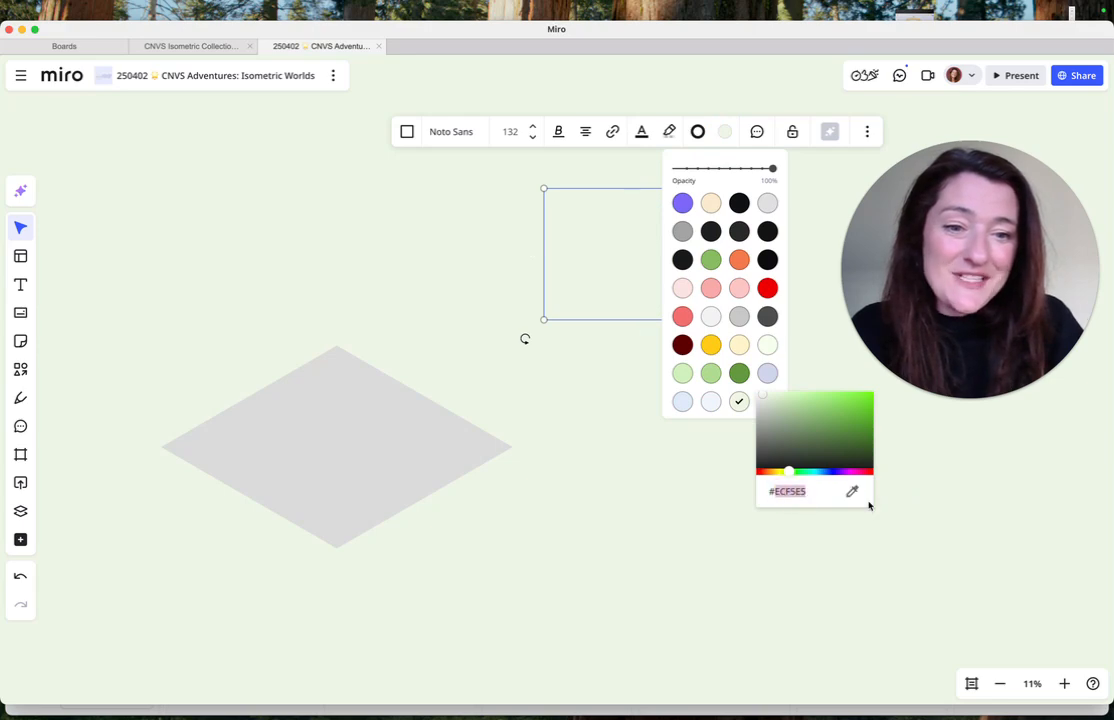
# - Switch to IconJar and set the color of the selected Floors Flat square icon to #ECF5E5
pyautogui.press('super+Tab')
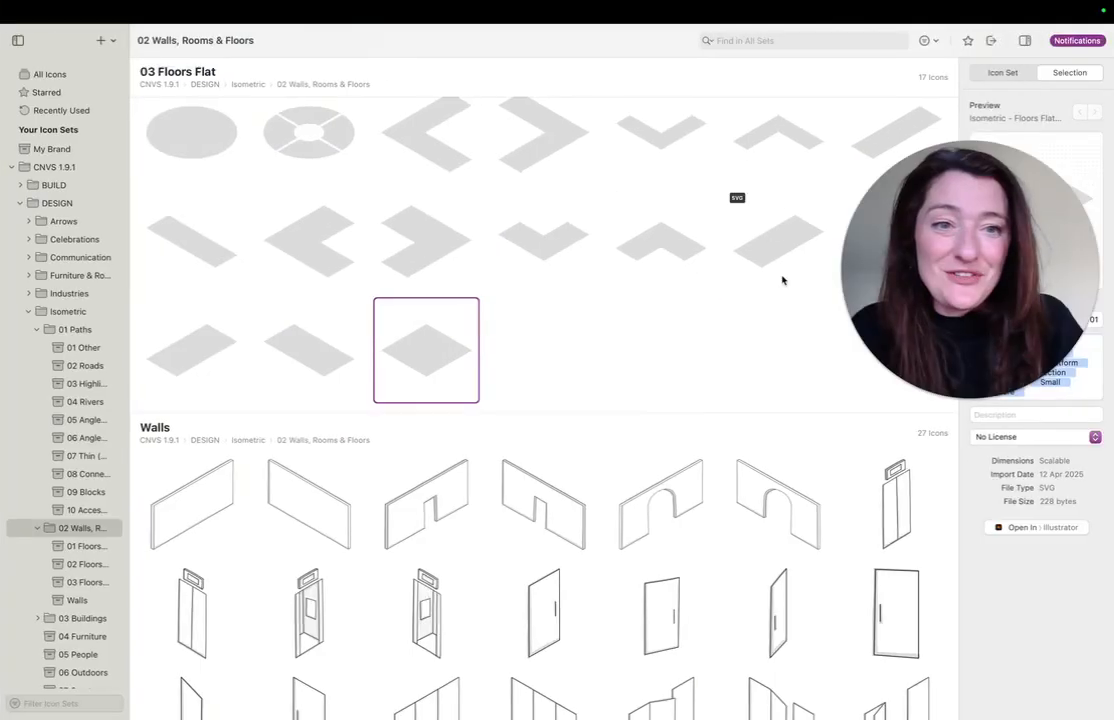
pyautogui.moveTo(960, 270); pyautogui.dragTo(960, 575)
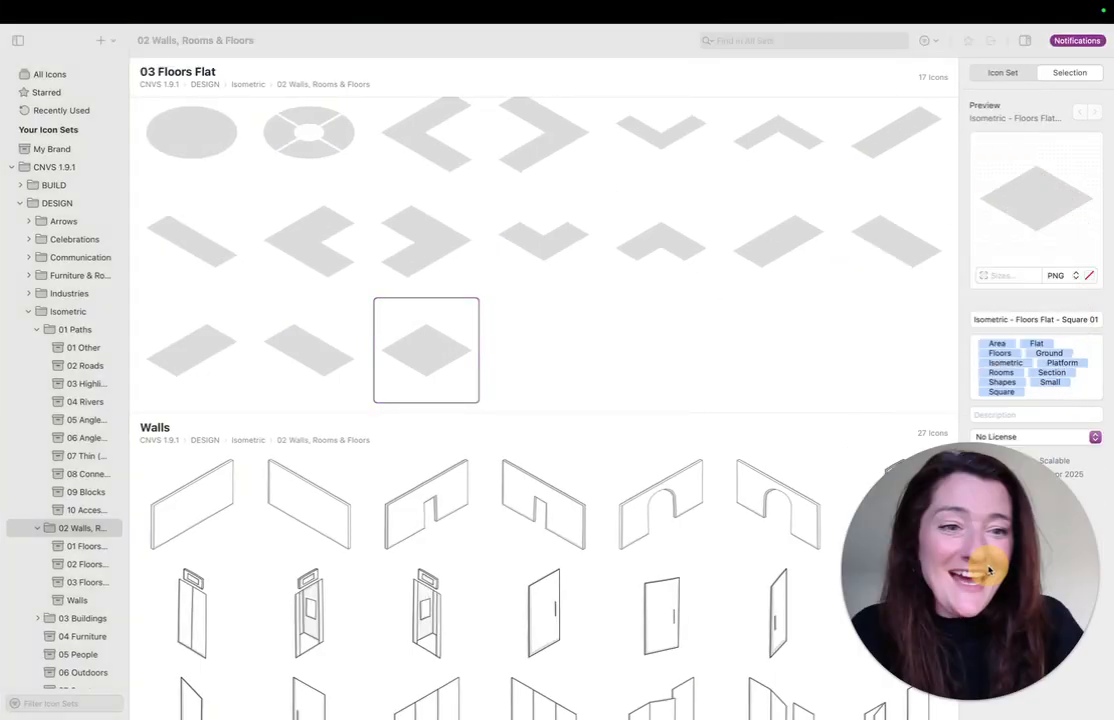
pyautogui.click(1091, 277)
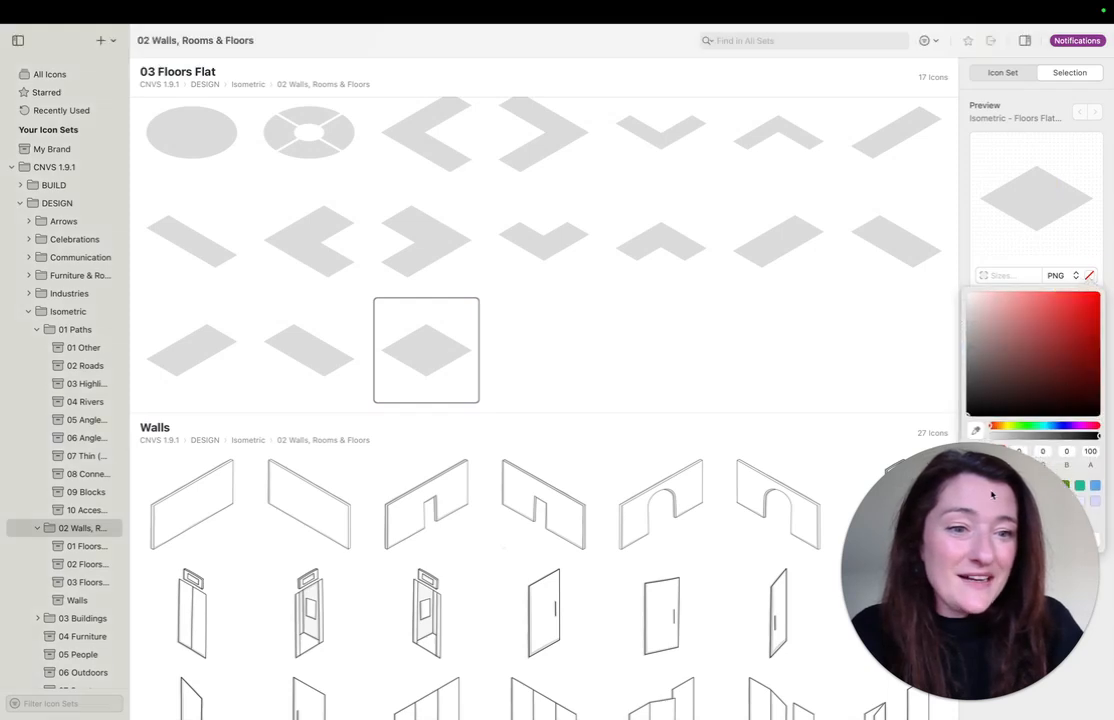
pyautogui.moveTo(992, 498); pyautogui.dragTo(802, 498)
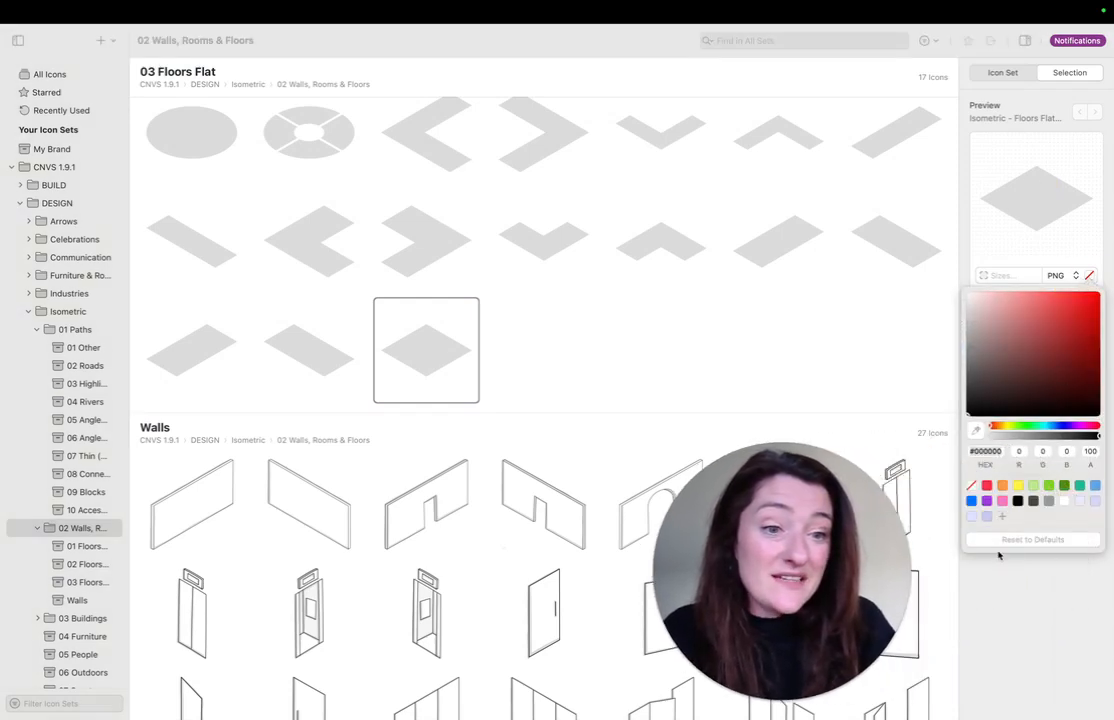
pyautogui.doubleClick(985, 451)
pyautogui.write('ECF5E5')
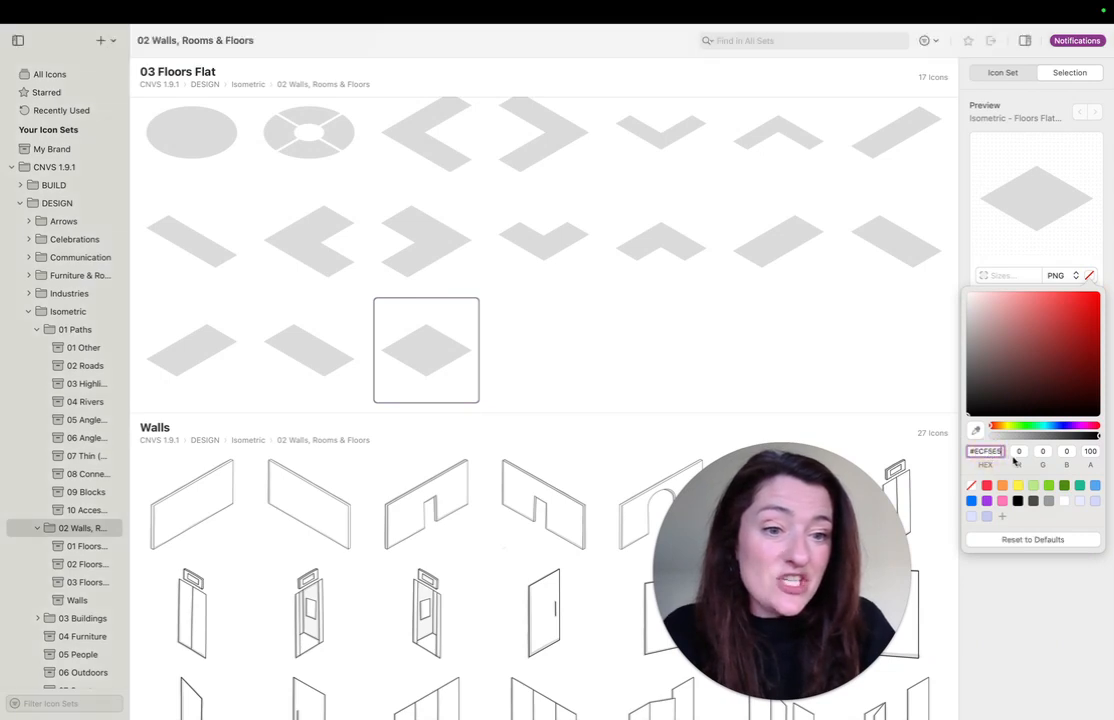
pyautogui.press('Tab')
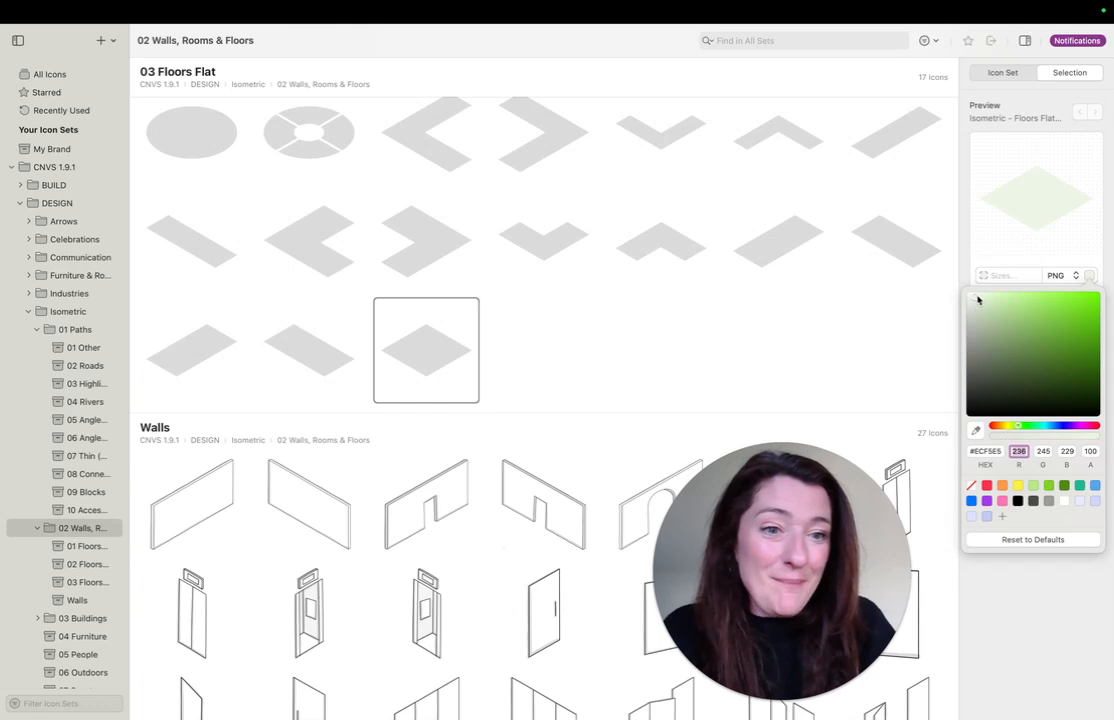
# - Darken the square icon's color to #CFE2C0 and save it as a color swatch
pyautogui.moveTo(978, 301); pyautogui.dragTo(986, 307)
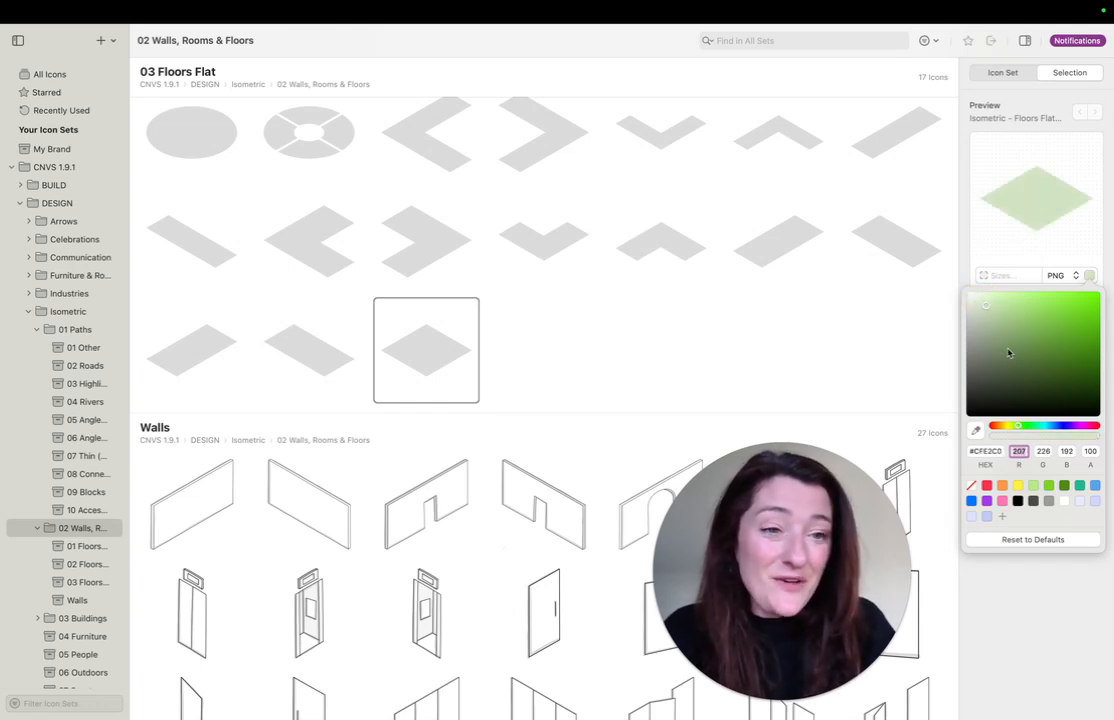
pyautogui.click(1002, 517)
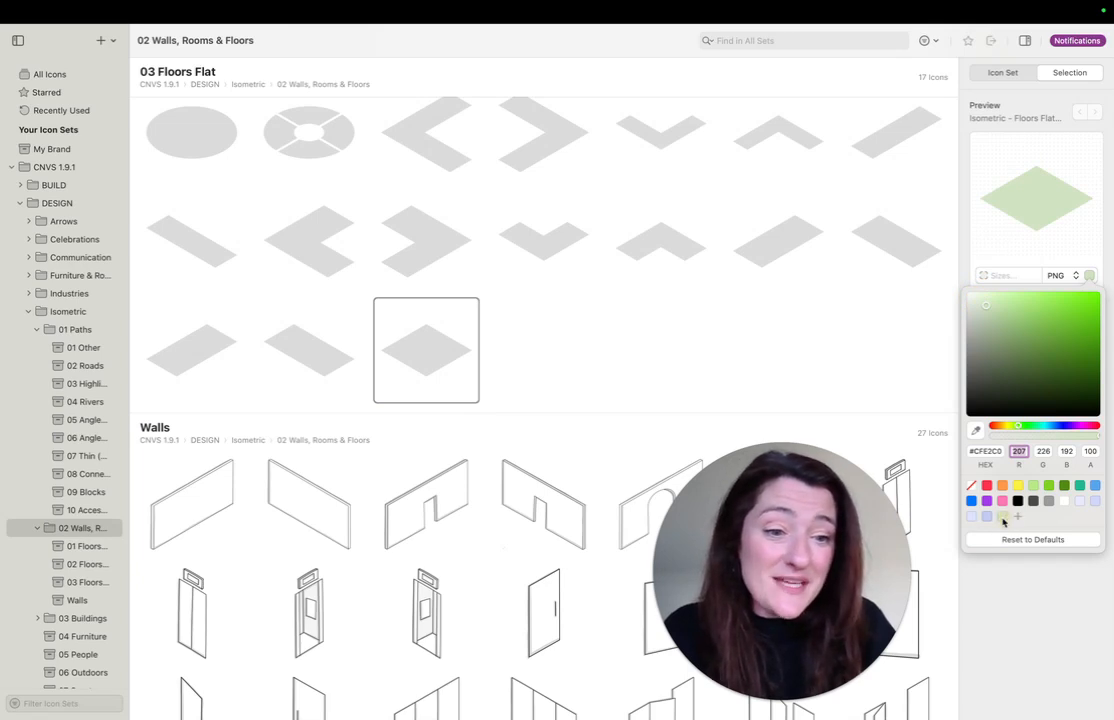
pyautogui.click(1040, 183)
# - Place the recolored green square on the Miro board and delete the original grey square
pyautogui.moveTo(1048, 207); pyautogui.dragTo(464, 323)
pyautogui.press('super+Tab')
pyautogui.click(833, 281)
pyautogui.moveTo(833, 181); pyautogui.dragTo(699, 189)
pyautogui.moveTo(716, 88); pyautogui.dragTo(717, 125)
pyautogui.click(727, 224)
pyautogui.click(289, 471)
pyautogui.press('BackSpace')
# - Duplicate the green floor square along the rising isometric diagonal until there is a row of four with small gaps
pyautogui.hscroll(3, 449, 381)
pyautogui.click(353, 388)
pyautogui.moveTo(353, 388); pyautogui.dragTo(674, 219)
pyautogui.click(572, 261)
pyautogui.hscroll(3, 562, 271)
pyautogui.scroll(2, 562, 271)
pyautogui.hscroll(2, 535, 326)
pyautogui.scroll(2, 535, 326)
pyautogui.moveTo(535, 326); pyautogui.dragTo(776, 154)
pyautogui.scroll(-5, 776, 154)
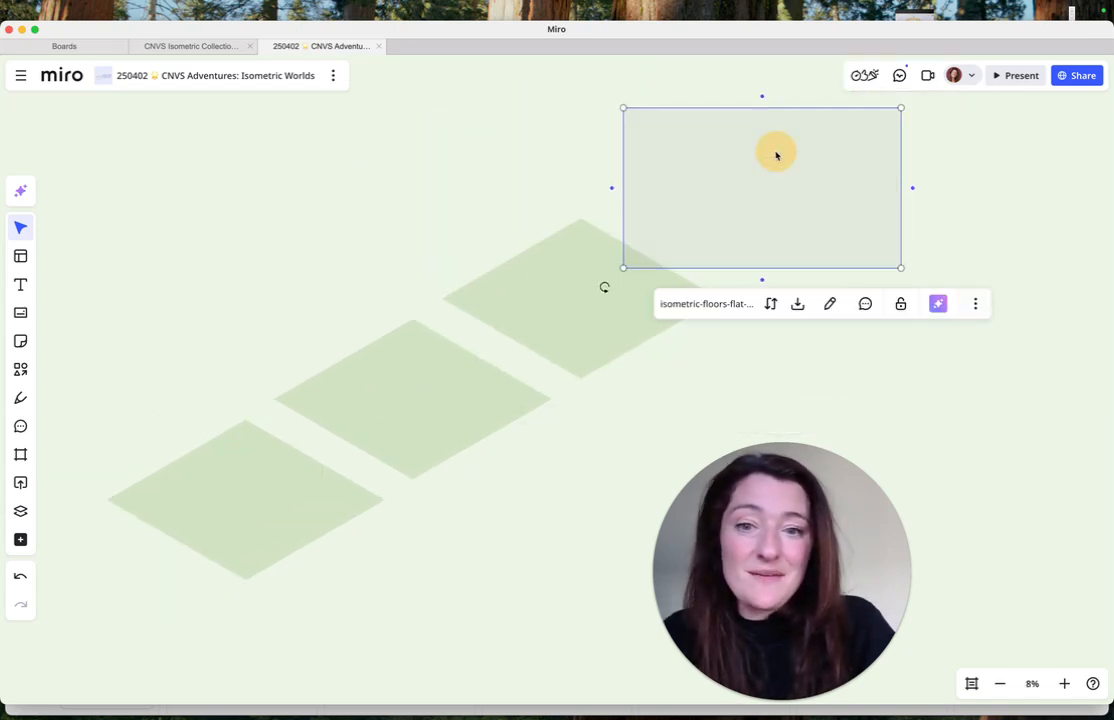
pyautogui.click(721, 190)
pyautogui.scroll(-3, 716, 201)
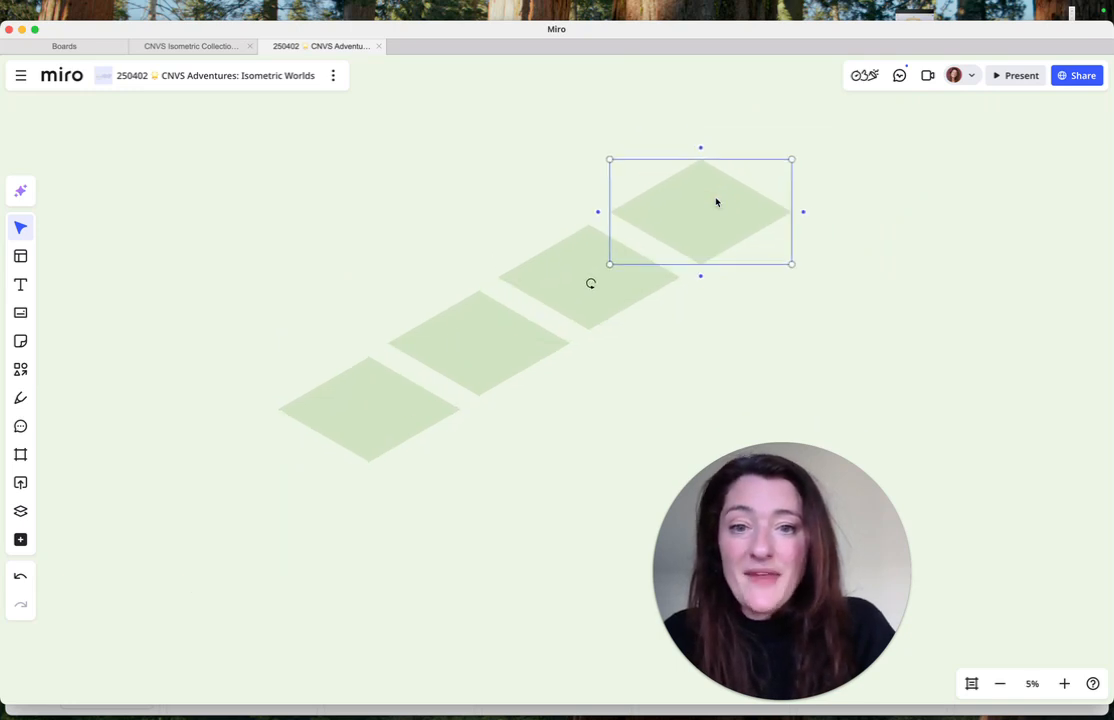
# - Select all four green squares and distribute them vertically and horizontally
pyautogui.hscroll(1, 780, 150)
pyautogui.scroll(-1, 780, 150)
pyautogui.moveTo(850, 146); pyautogui.dragTo(293, 398)
pyautogui.click(494, 489)
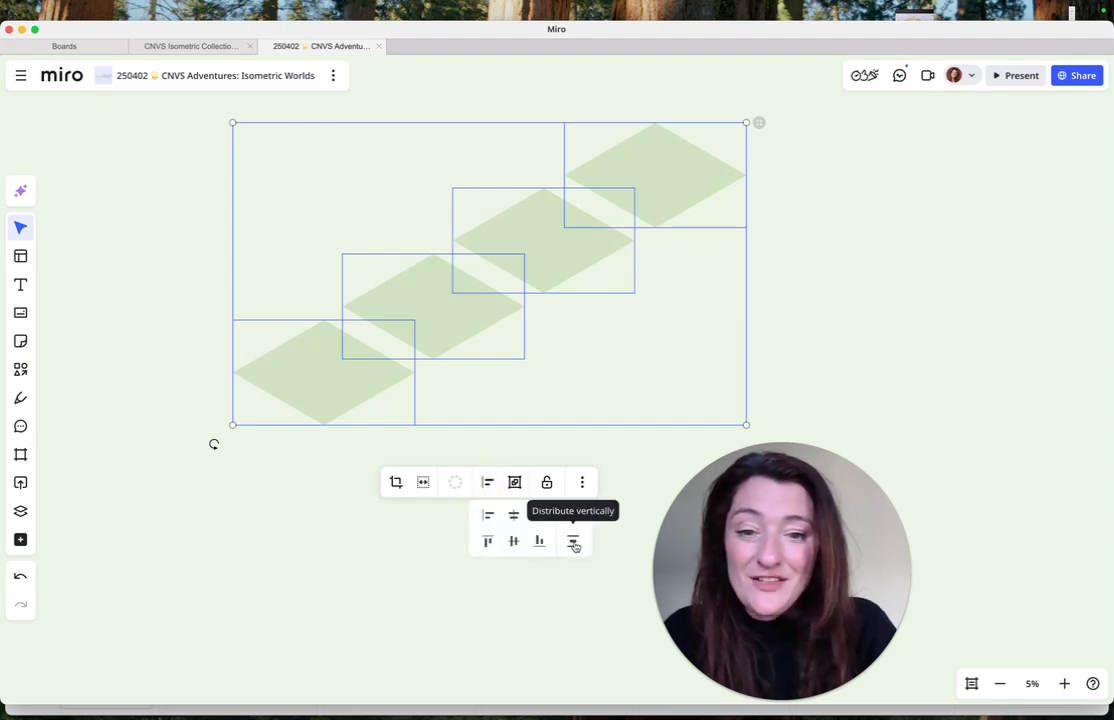
pyautogui.click(574, 544)
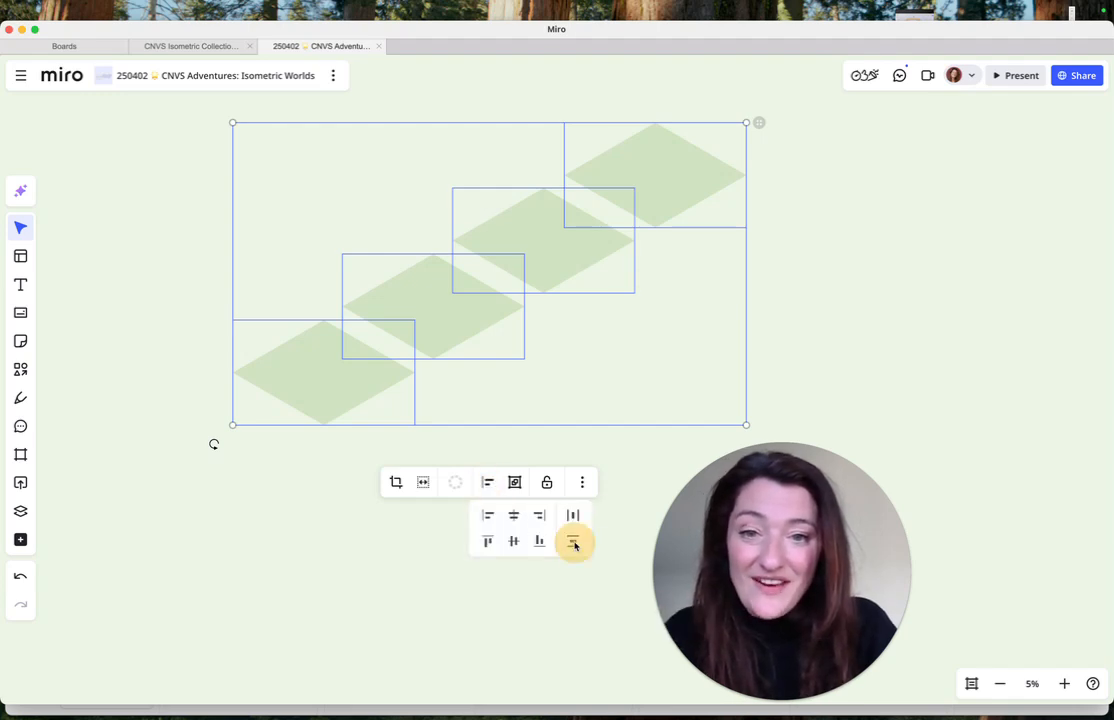
pyautogui.click(489, 480)
pyautogui.click(572, 516)
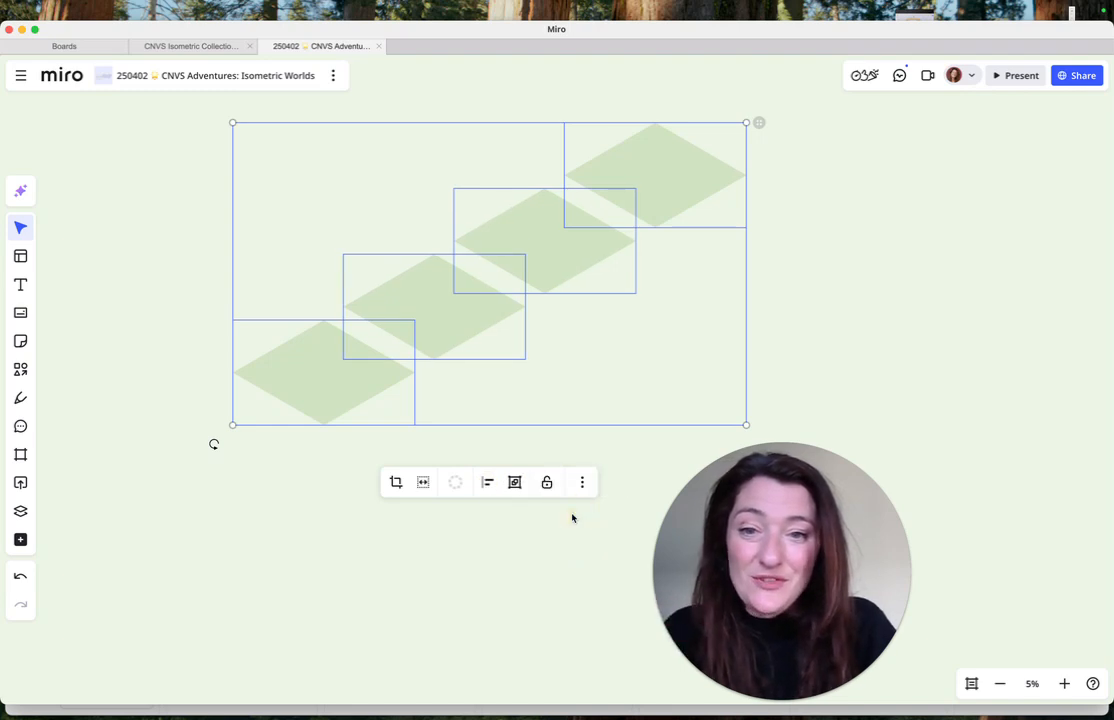
pyautogui.hscroll(2, 1037, 193)
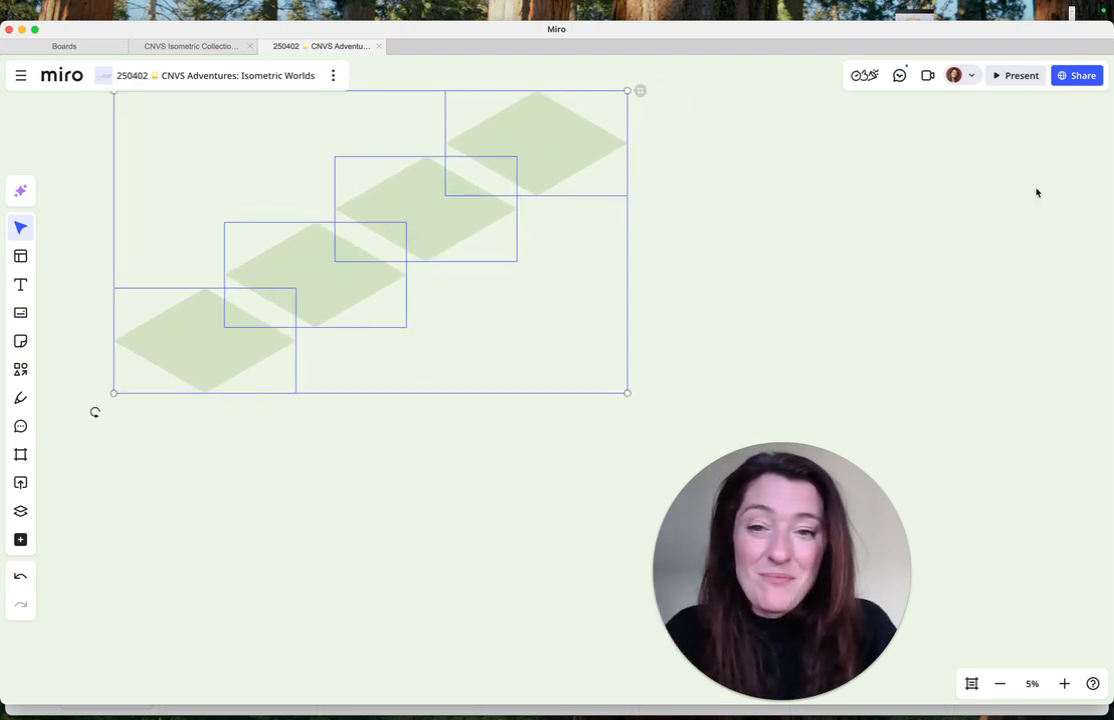
# - Group the four squares and place a duplicate of the row parallel to it on its lower-right side
pyautogui.hscroll(-1, 1037, 193)
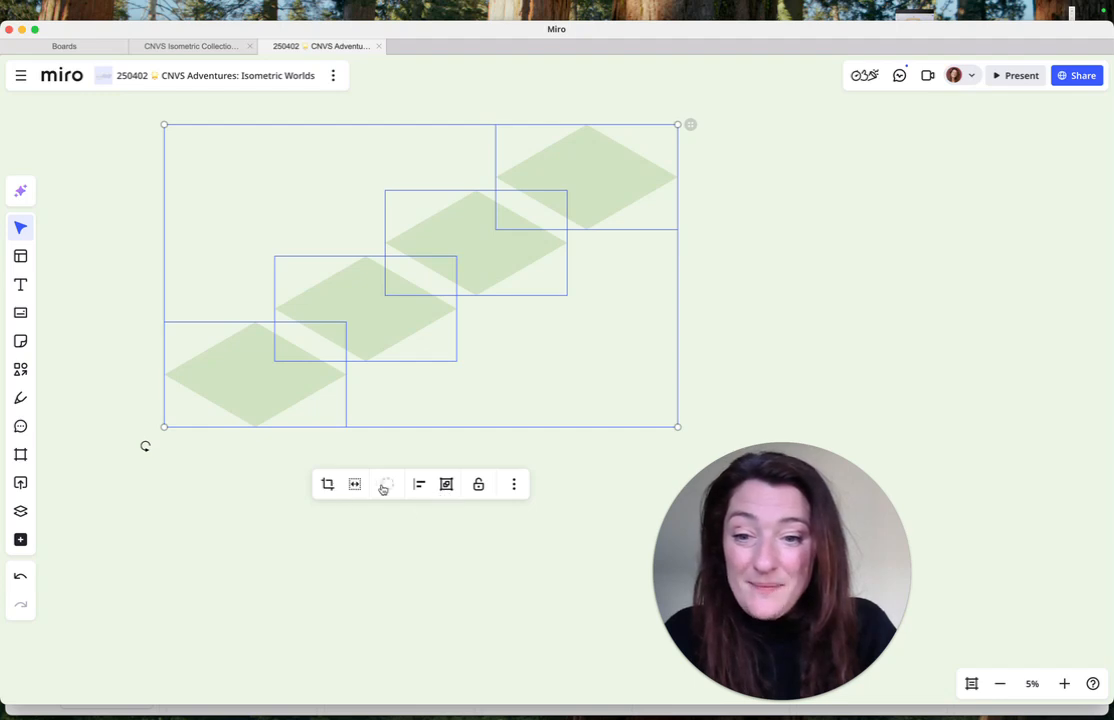
pyautogui.scroll(-1, 731, 318)
pyautogui.hscroll(1, 731, 318)
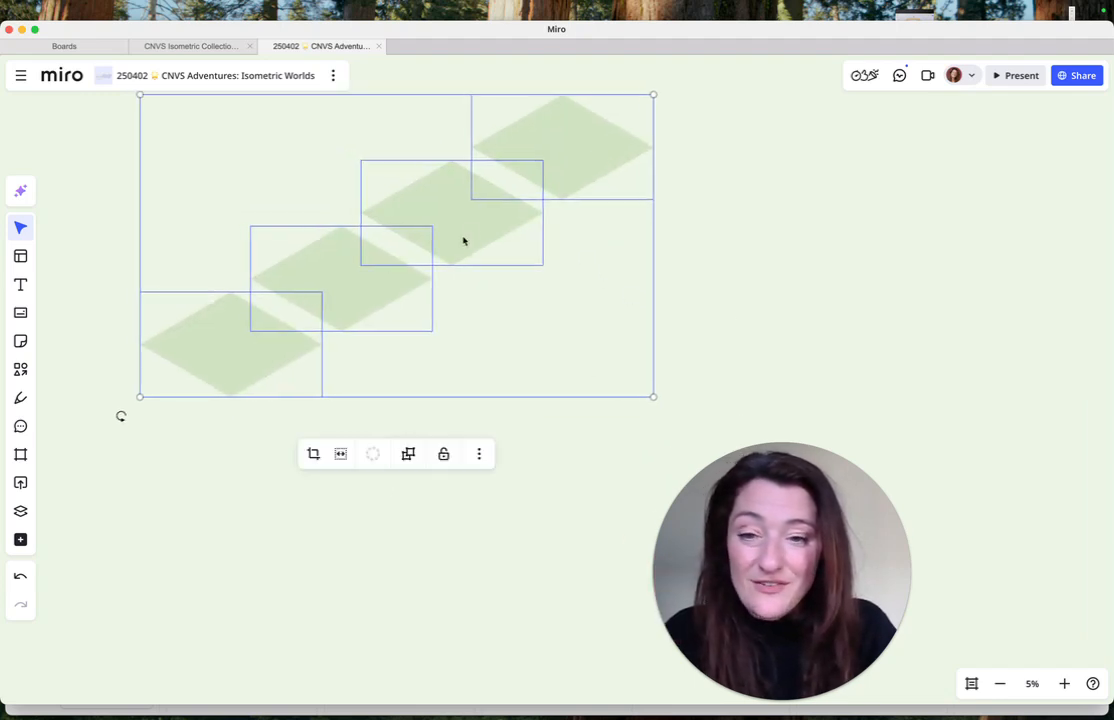
pyautogui.scroll(-1, 451, 226)
pyautogui.press('super+d')
pyautogui.moveTo(913, 224); pyautogui.dragTo(585, 271)
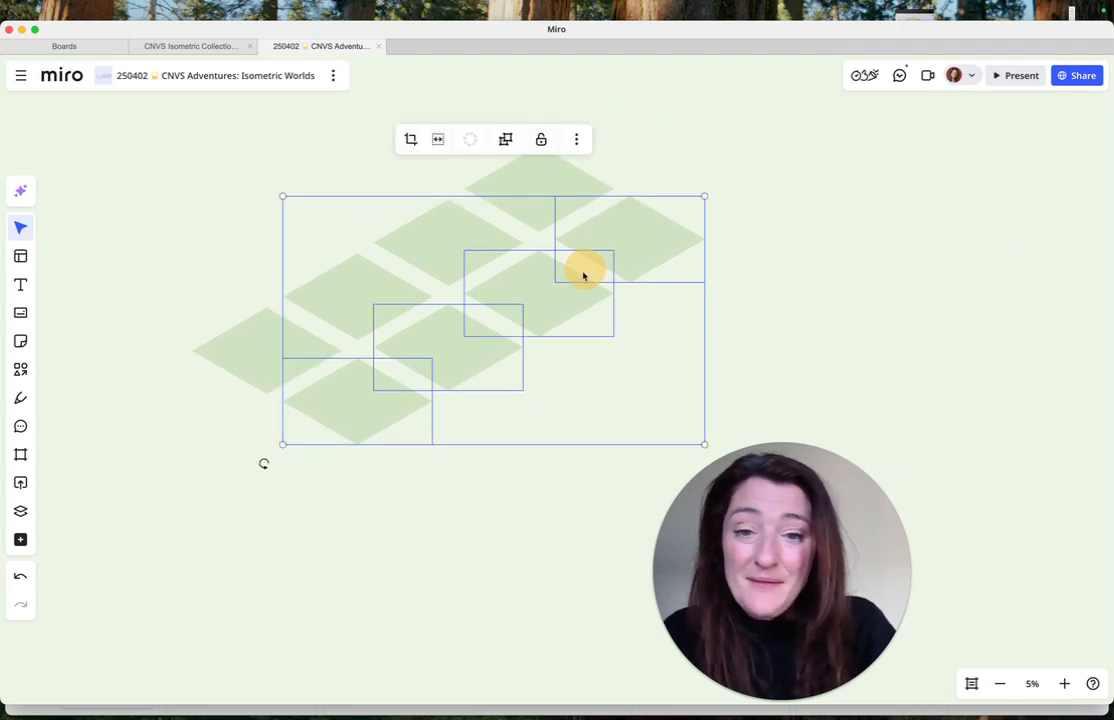
# - Add further copies of the grouped row toward the lower right to complete a four-by-four isometric grid
pyautogui.moveTo(559, 314); pyautogui.dragTo(654, 359)
pyautogui.scroll(-1, 651, 366)
pyautogui.hscroll(1, 651, 366)
pyautogui.scroll(-1, 708, 392)
pyautogui.hscroll(1, 708, 392)
# - Select the whole four-by-four grid, distribute its squares vertically and horizontally, and deselect it
pyautogui.moveTo(1002, 375); pyautogui.dragTo(370, 115)
pyautogui.click(467, 559)
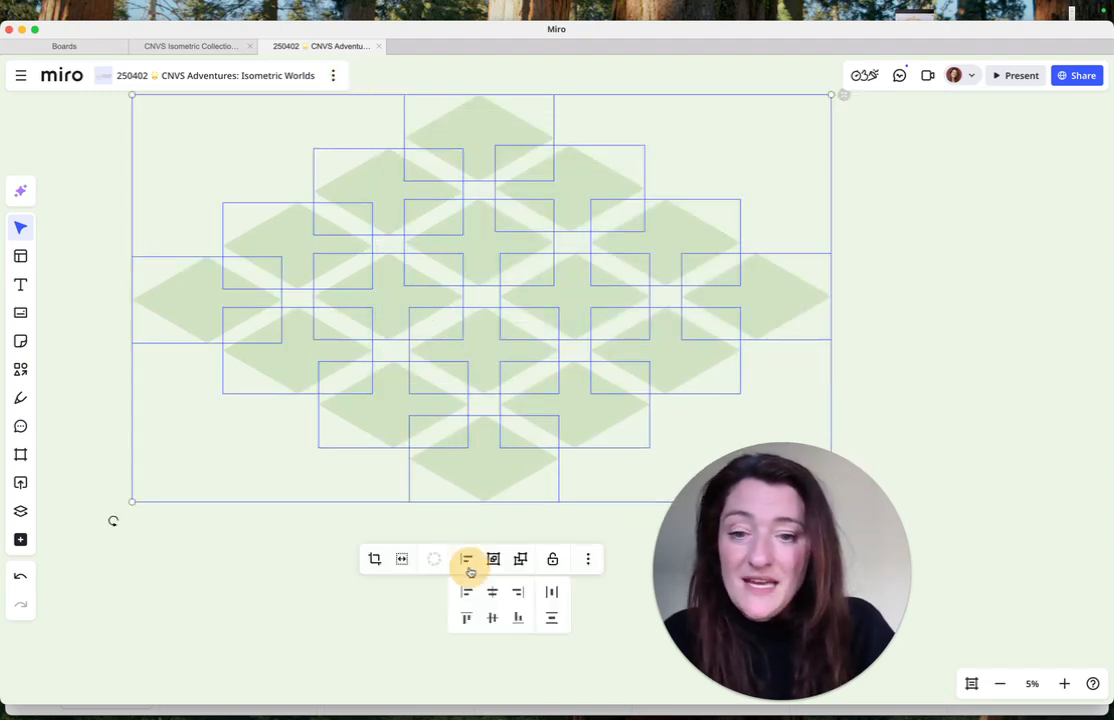
pyautogui.click(551, 619)
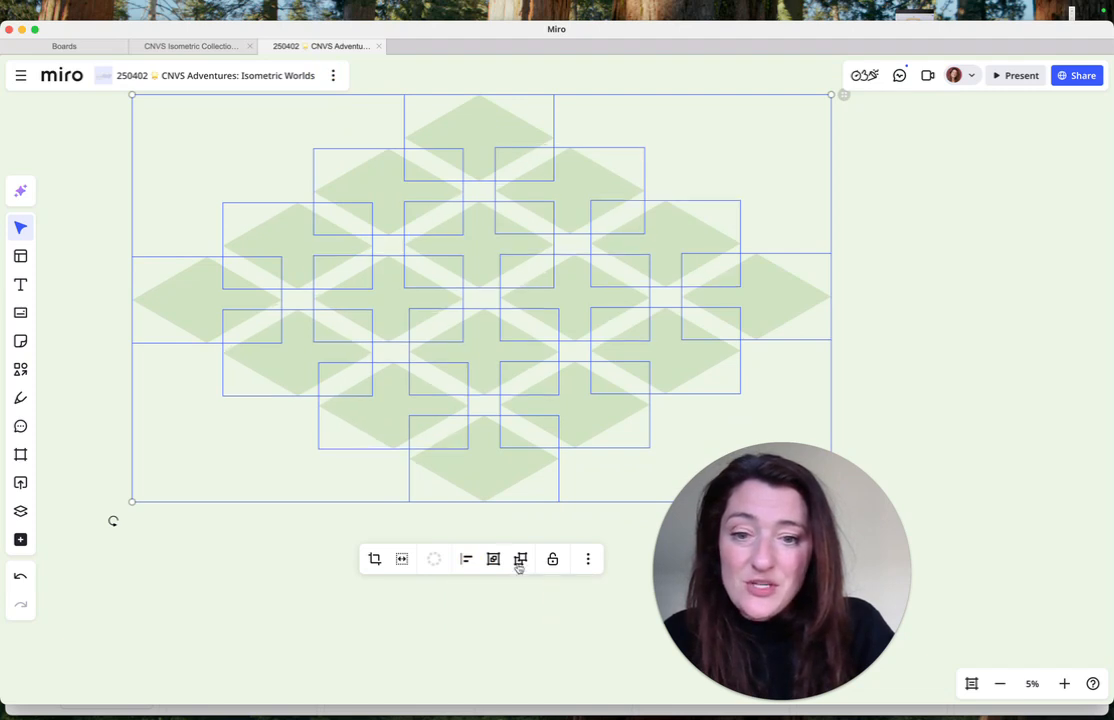
pyautogui.click(467, 559)
pyautogui.click(549, 592)
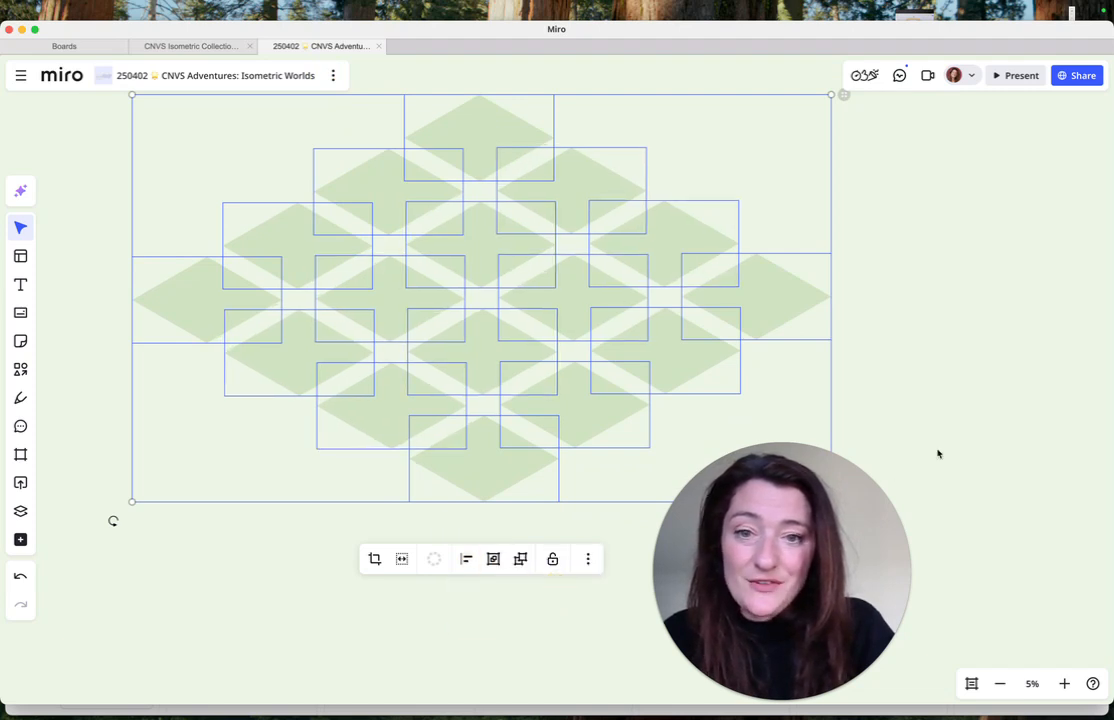
pyautogui.click(890, 395)
pyautogui.hscroll(1, 890, 395)
pyautogui.scroll(-4, 890, 395)
pyautogui.hscroll(2, 890, 395)
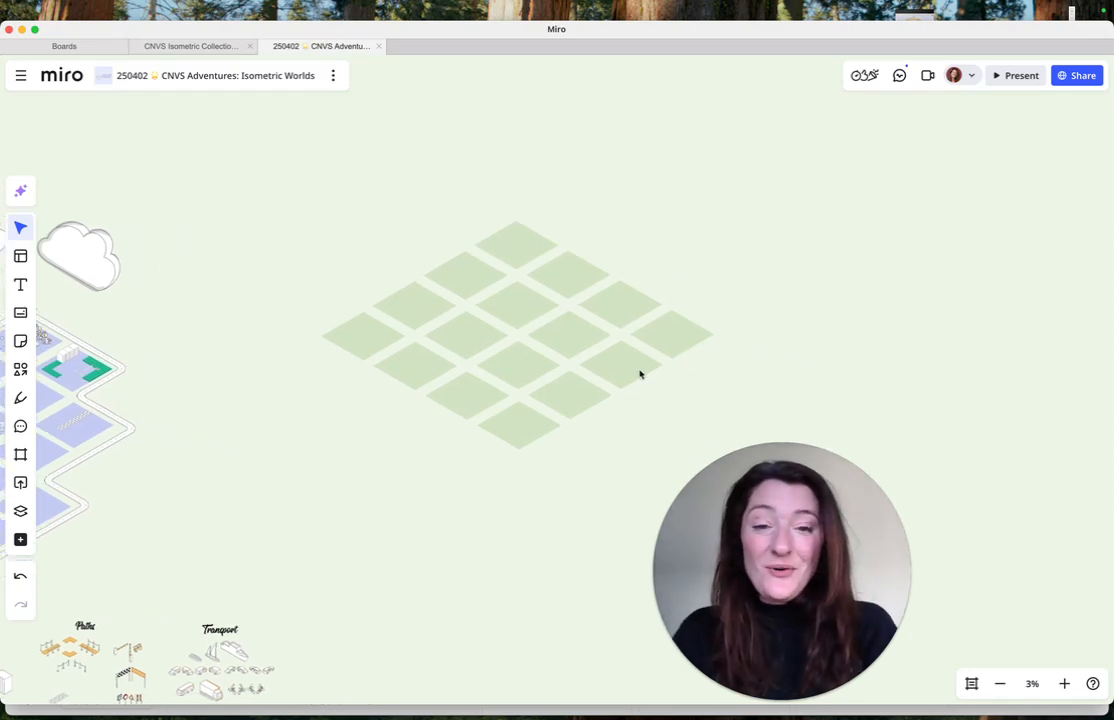
# - Bring the upward-pointing thick corner from IconJar's 03 Floors Flat set onto the Miro board, to the right of the four-by-four grid
pyautogui.scroll(8, 638, 372)
pyautogui.hscroll(1, 603, 329)
pyautogui.scroll(-4, 603, 329)
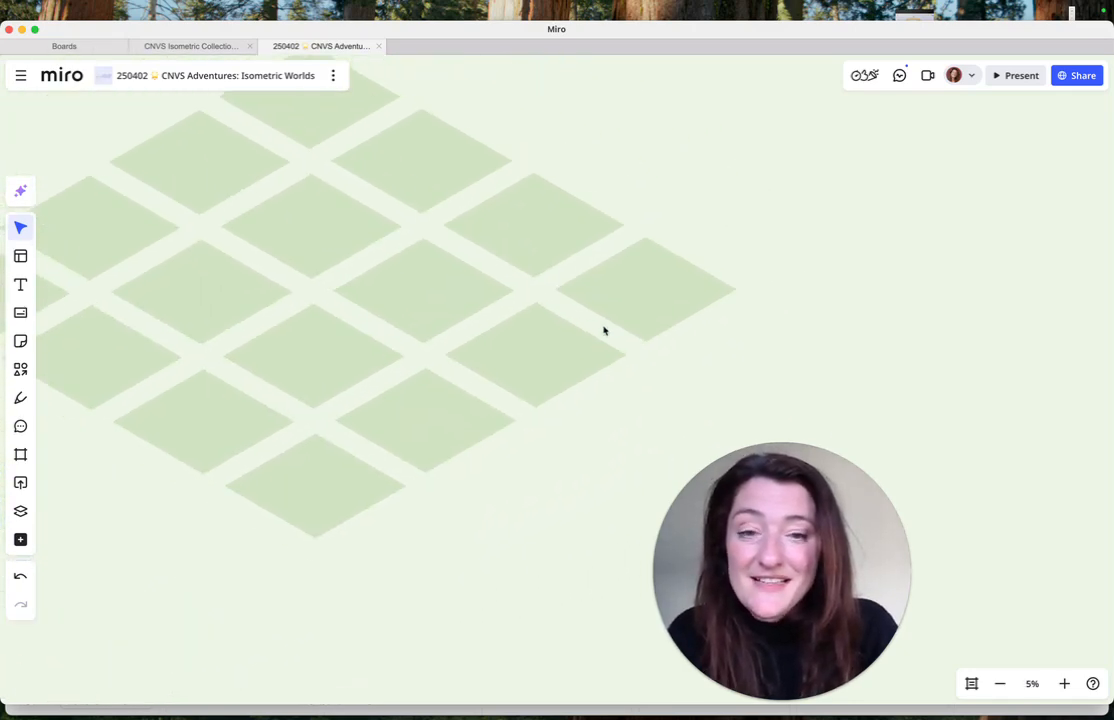
pyautogui.hscroll(1, 603, 329)
pyautogui.press('super+Tab')
pyautogui.press('super+Tab')
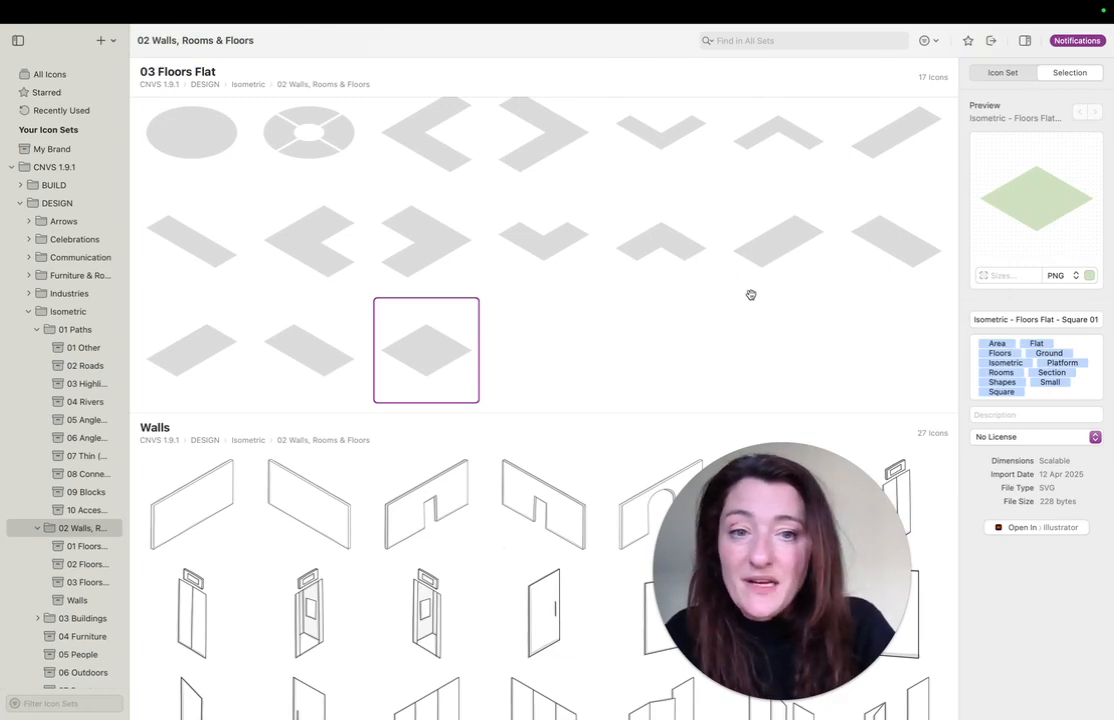
pyautogui.click(661, 250)
pyautogui.moveTo(1044, 194); pyautogui.dragTo(908, 189)
pyautogui.press('super+Tab')
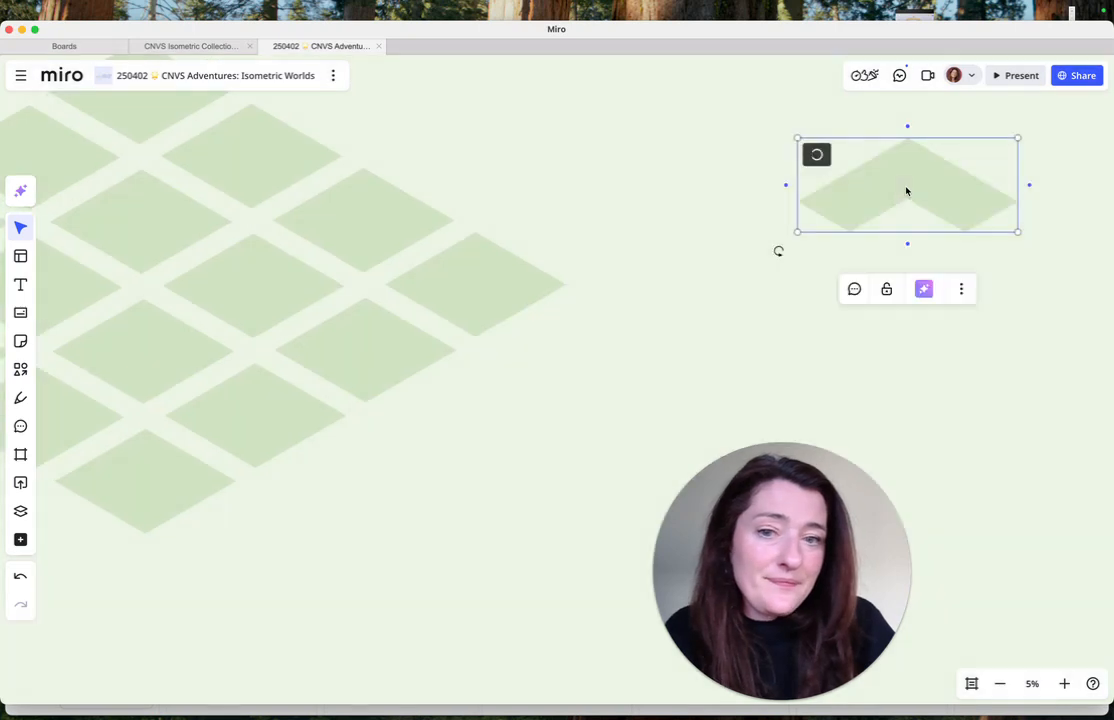
pyautogui.hscroll(2, 838, 187)
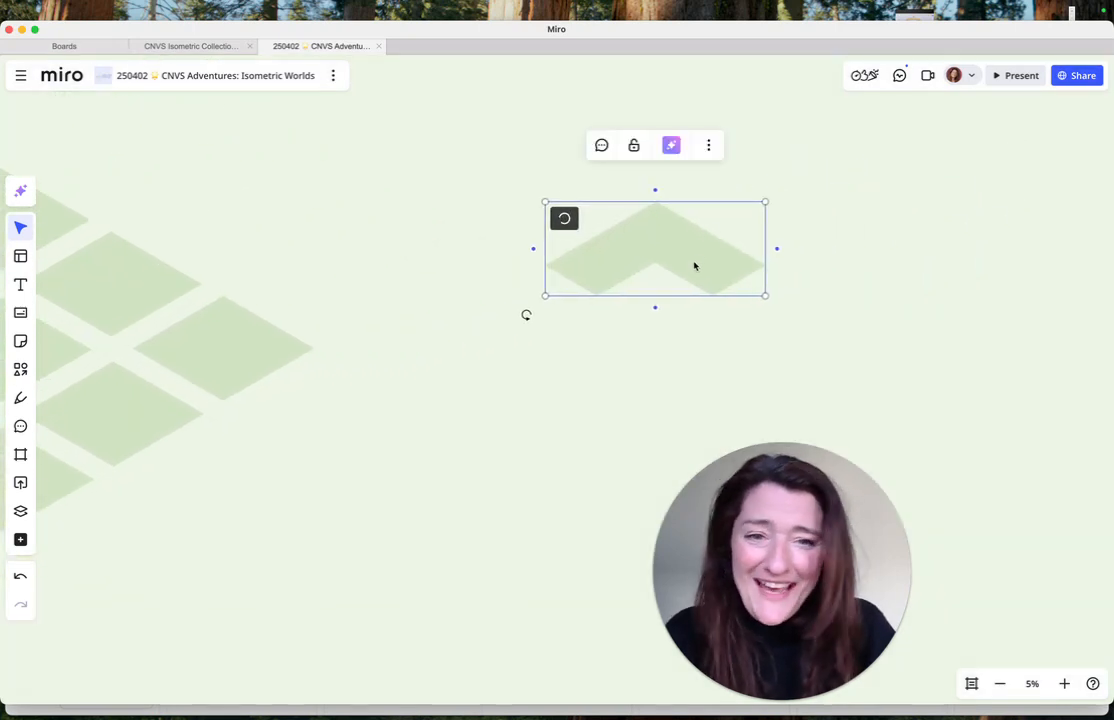
# - Duplicate the upward-pointing corner piece downward to form a vertical column of three chevrons
pyautogui.click(691, 377)
pyautogui.click(695, 247)
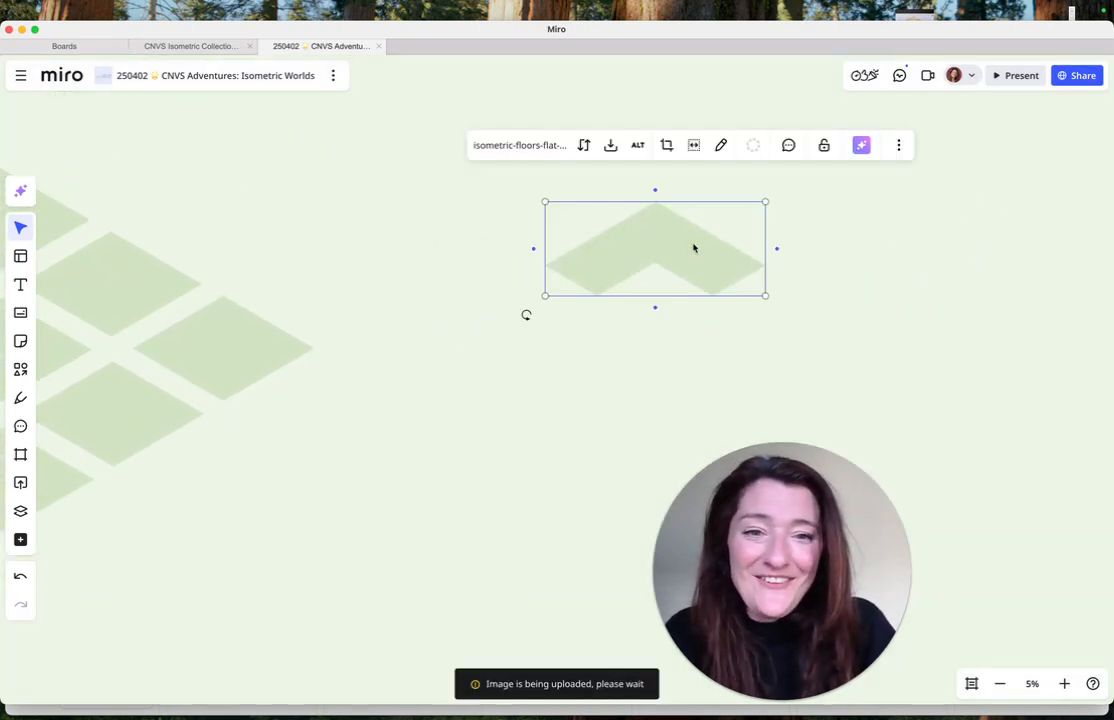
pyautogui.moveTo(691, 261); pyautogui.dragTo(688, 449)
pyautogui.scroll(3, 690, 326)
pyautogui.scroll(-5, 688, 449)
pyautogui.hscroll(5, 688, 449)
pyautogui.scroll(3, 522, 425)
pyautogui.hscroll(-1, 522, 425)
pyautogui.moveTo(425, 355); pyautogui.dragTo(424, 367)
pyautogui.click(818, 343)
pyautogui.scroll(-3, 540, 393)
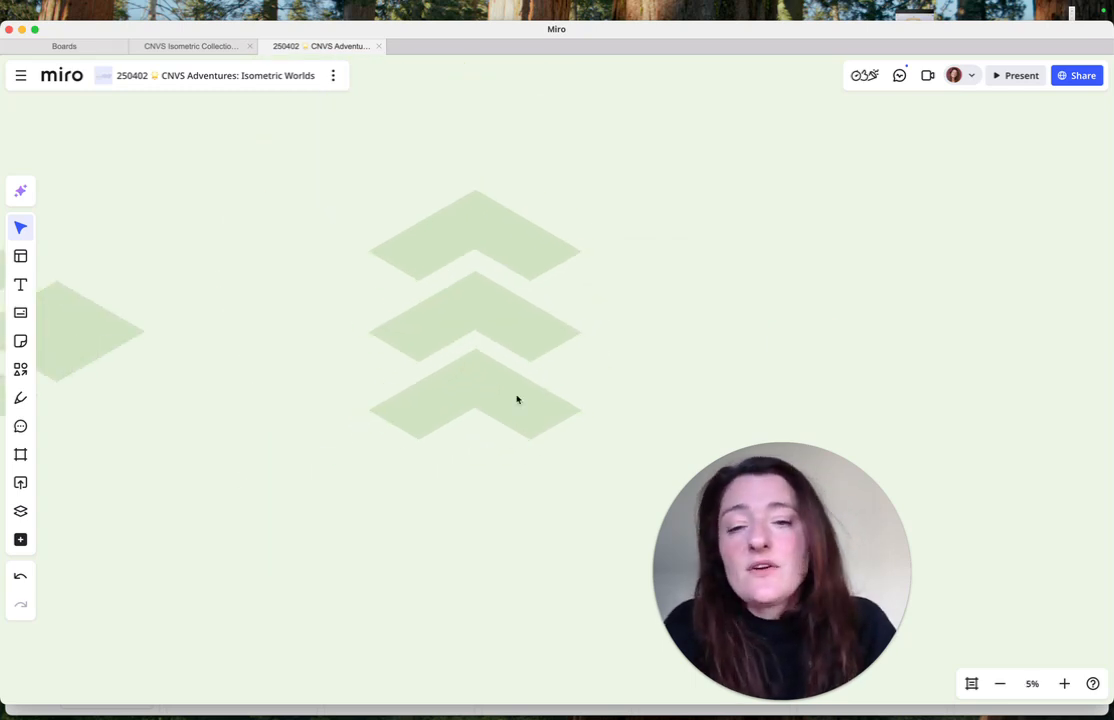
# - Adjust the lowest chevron's spacing and add a fourth copy above the column
pyautogui.click(495, 392)
pyautogui.moveTo(495, 392); pyautogui.dragTo(497, 396)
pyautogui.click(574, 378)
pyautogui.click(500, 243)
pyautogui.moveTo(500, 243); pyautogui.dragTo(518, 160)
pyautogui.click(771, 318)
pyautogui.hscroll(1, 574, 267)
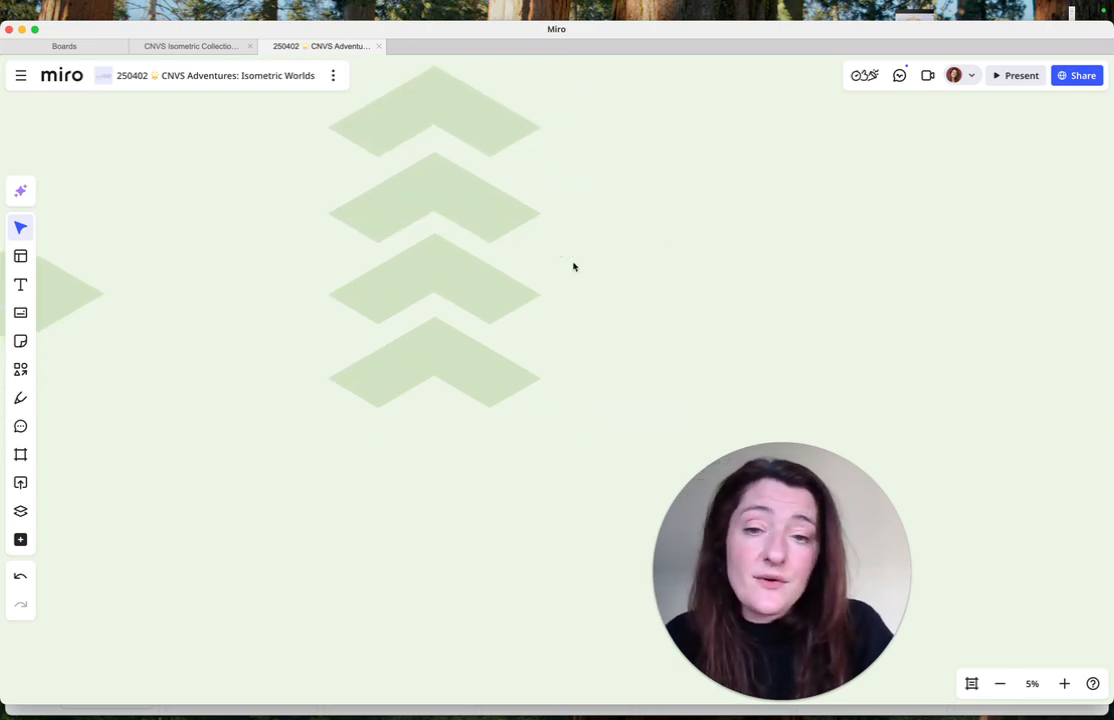
# - Select the three lower chevrons of the column and delete them
pyautogui.hotkey('ctrl', 'Right')
pyautogui.hotkey('ctrl', 'Left')
pyautogui.click(450, 219)
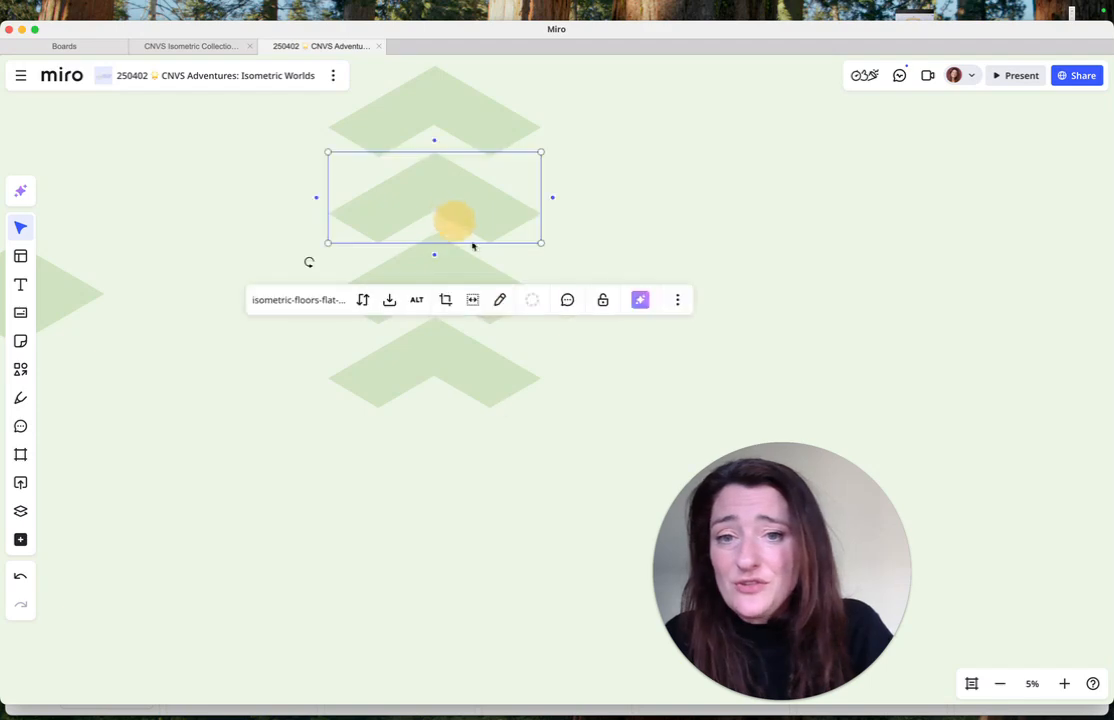
pyautogui.keyDown('shift'); pyautogui.click(485, 281); pyautogui.keyUp('shift')
pyautogui.keyDown('shift'); pyautogui.click(482, 378); pyautogui.keyUp('shift')
# - Try to bring the downward-, right- and left-pointing thick corner icons from IconJar onto the Miro board together
pyautogui.hotkey('ctrl', 'Right')
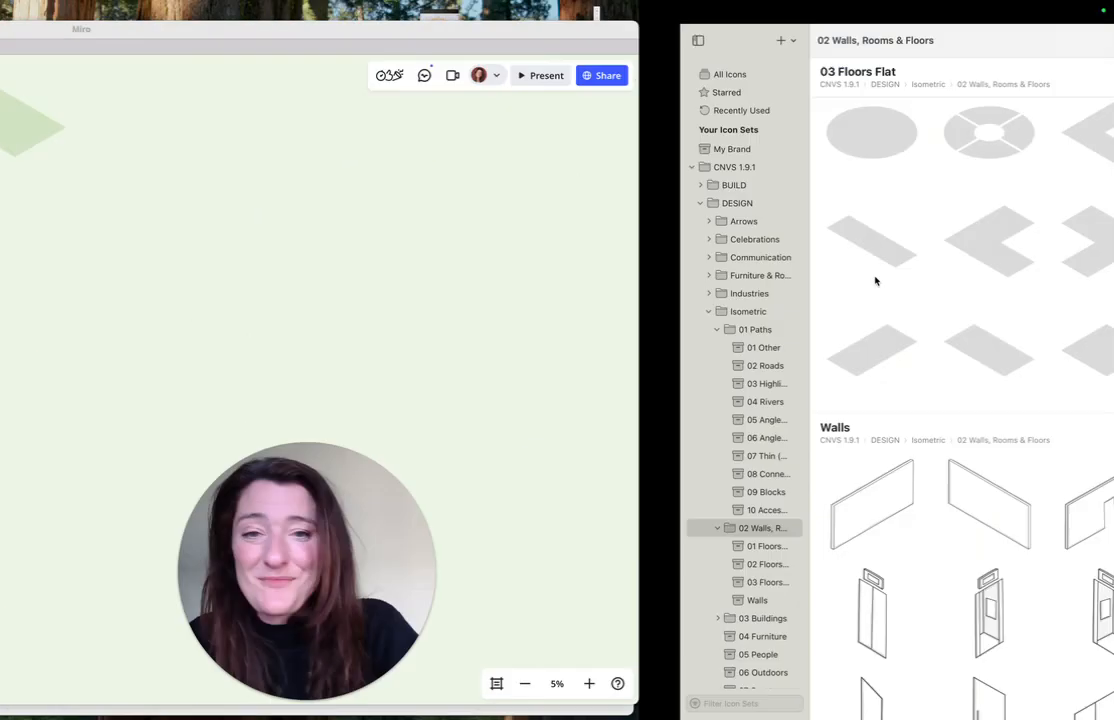
pyautogui.click(548, 146)
pyautogui.click(538, 241)
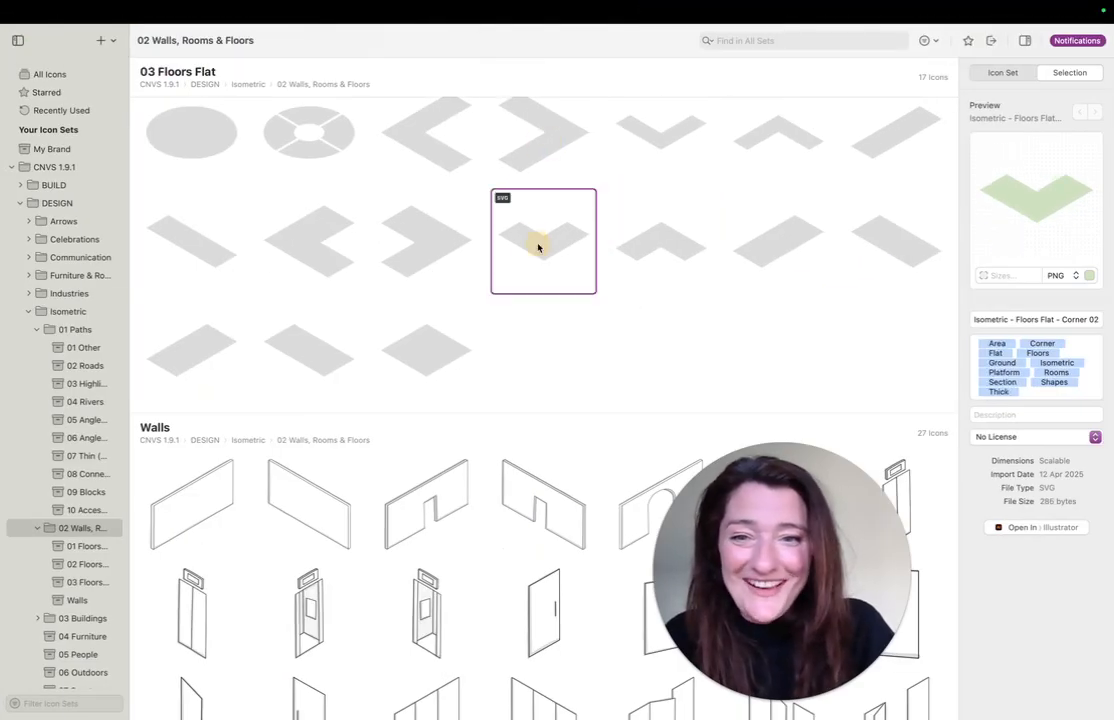
pyautogui.keyDown('shift'); pyautogui.click(386, 246); pyautogui.keyUp('shift')
pyautogui.keyDown('shift'); pyautogui.click(305, 236); pyautogui.keyUp('shift')
pyautogui.moveTo(1033, 204); pyautogui.dragTo(653, 289)
pyautogui.hotkey('ctrl', 'Left')
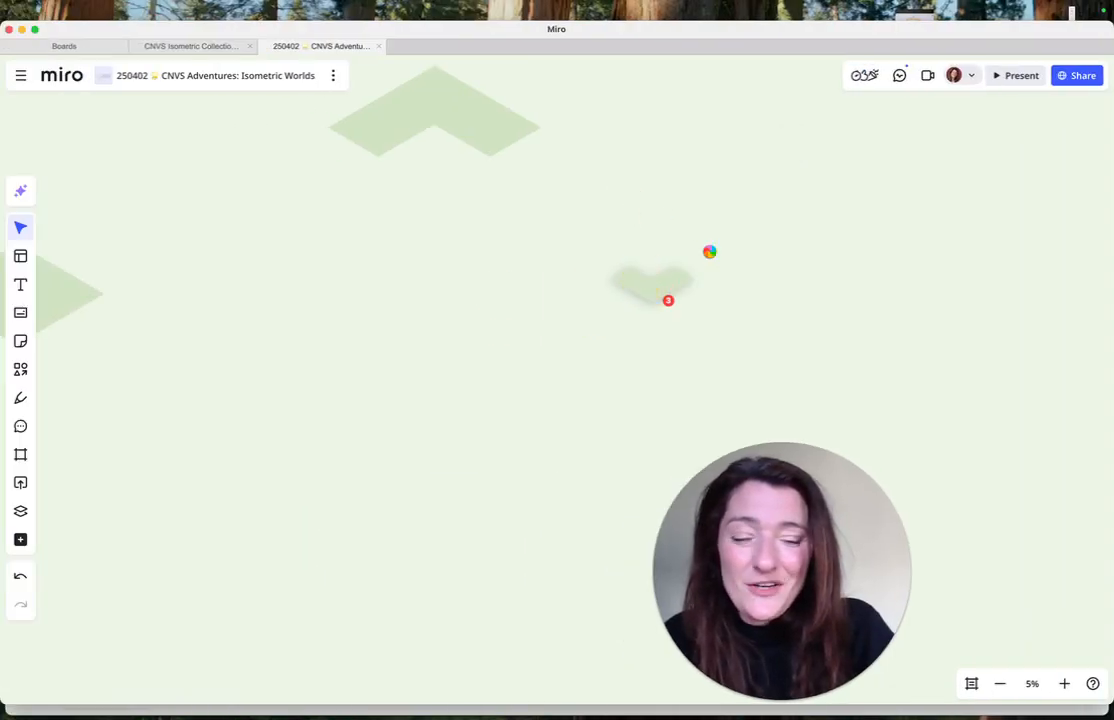
pyautogui.moveTo(709, 251); pyautogui.dragTo(710, 256)
pyautogui.moveTo(748, 533); pyautogui.dragTo(747, 532)
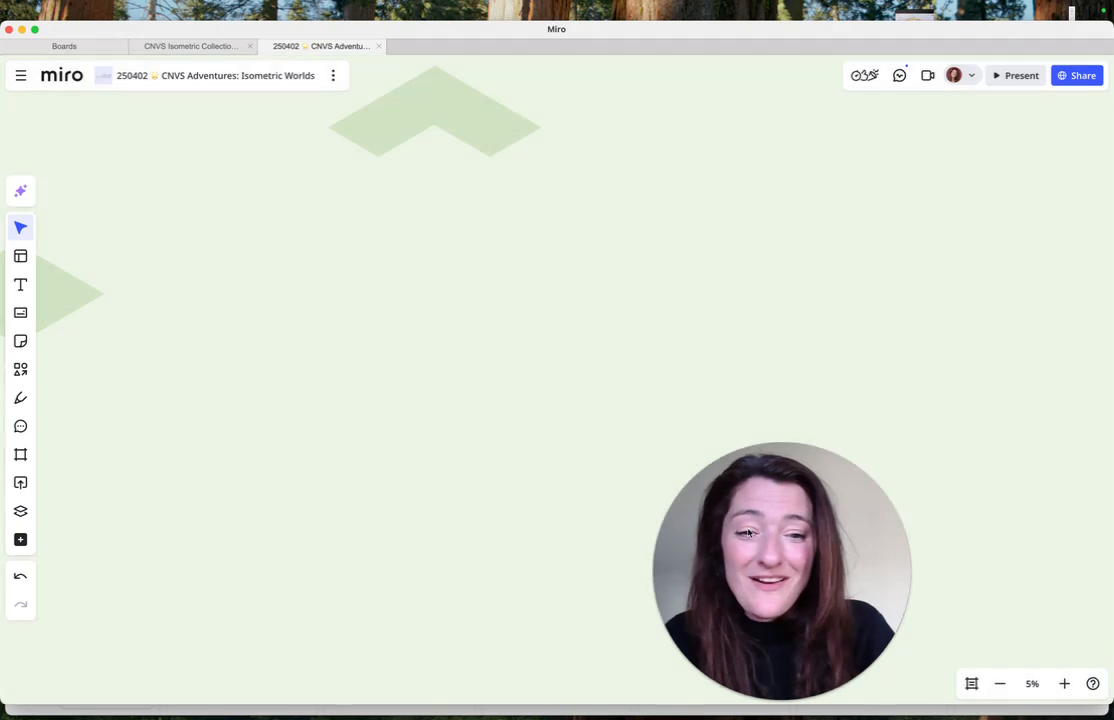
pyautogui.click(589, 261)
# - Remove the downward-pointing corner from the IconJar selection and try to transfer only the left- and right-pointing corners to Miro
pyautogui.hotkey('ctrl', 'Right')
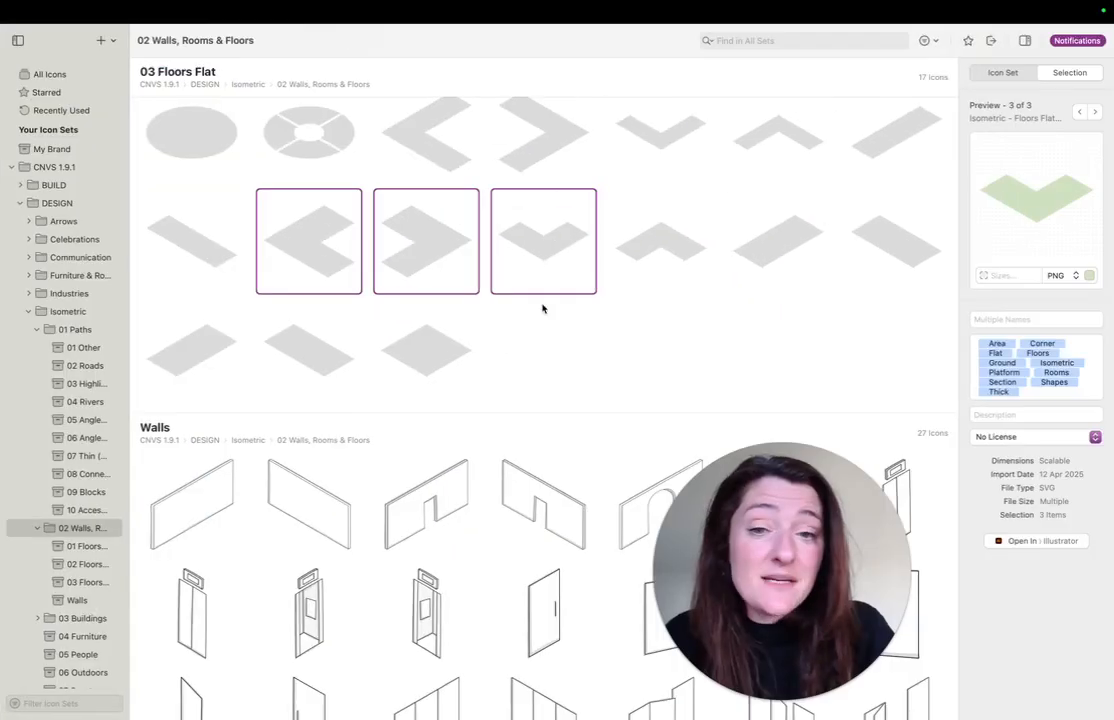
pyautogui.keyDown('super'); pyautogui.click(534, 240); pyautogui.keyUp('super')
pyautogui.hotkey('ctrl', 'Left')
pyautogui.moveTo(1061, 208)
pyautogui.mouseDown()
pyautogui.moveTo(318, 261)
pyautogui.moveTo(425, 238)
pyautogui.moveTo(1050, 226)
pyautogui.mouseUp()
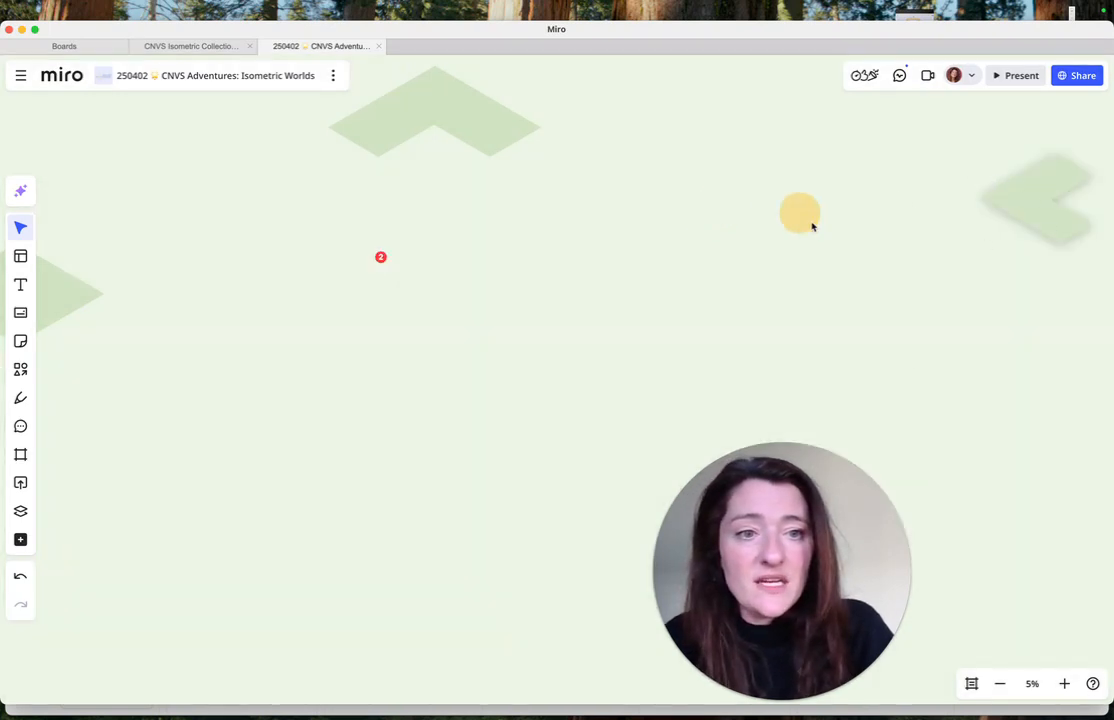
# - Recolor IconJar's right-pointing thick corner with the saved light green and place it on the Miro board, lower right of the existing corner
pyautogui.hotkey('ctrl', 'Right')
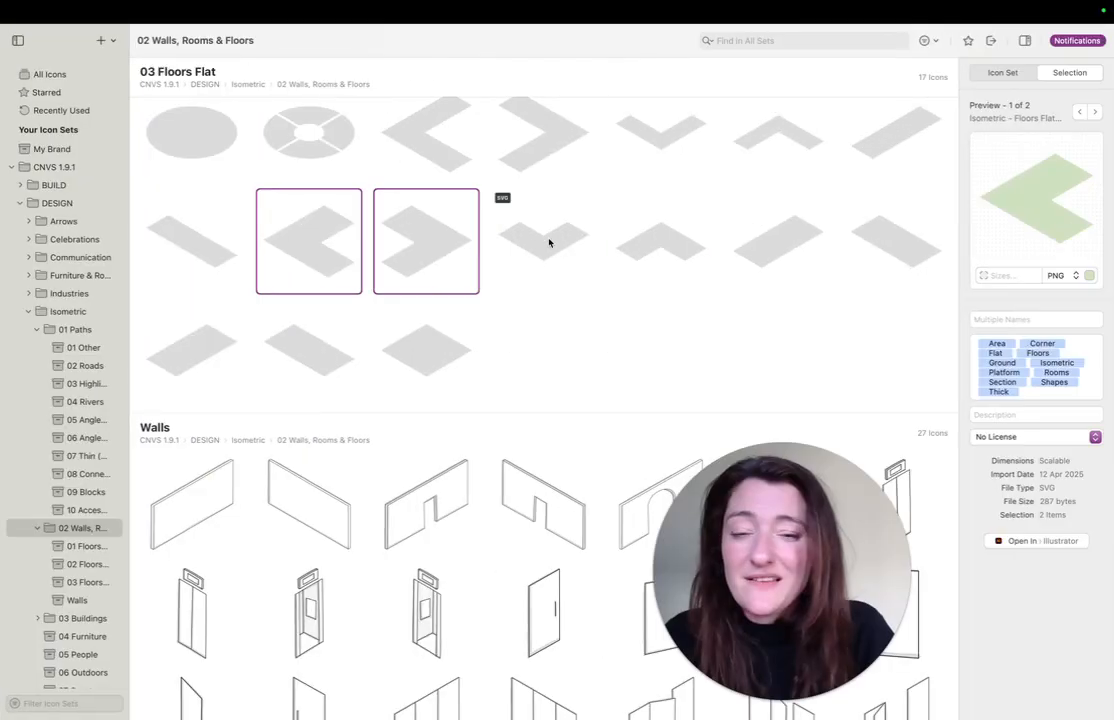
pyautogui.click(435, 247)
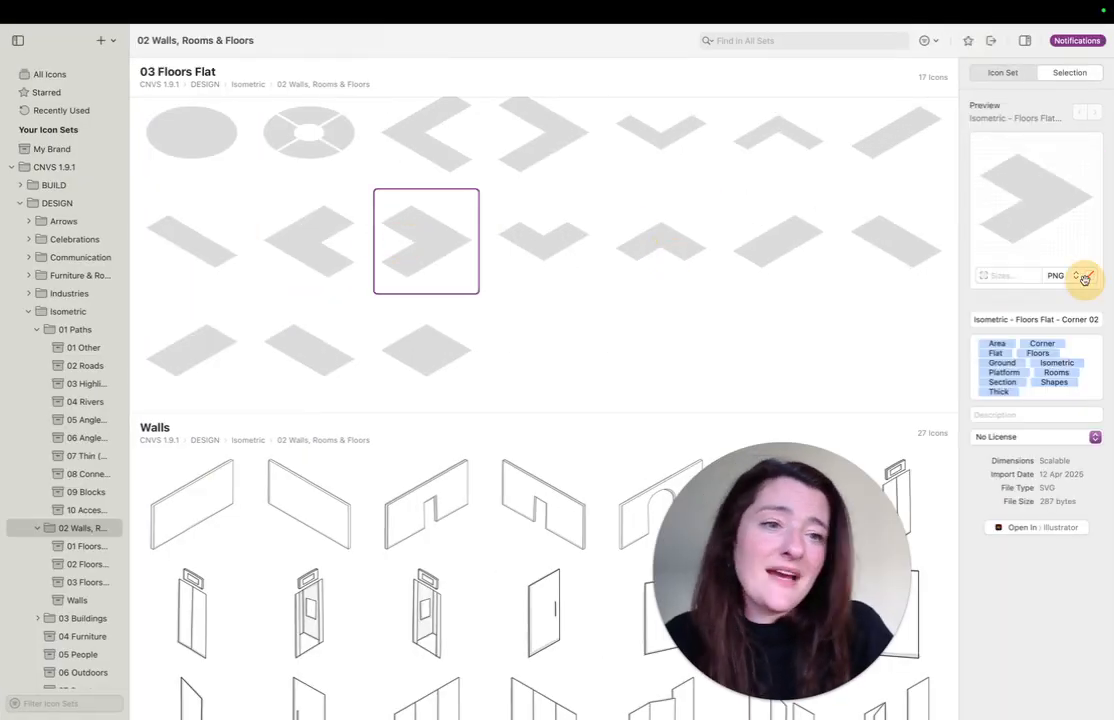
pyautogui.click(1090, 275)
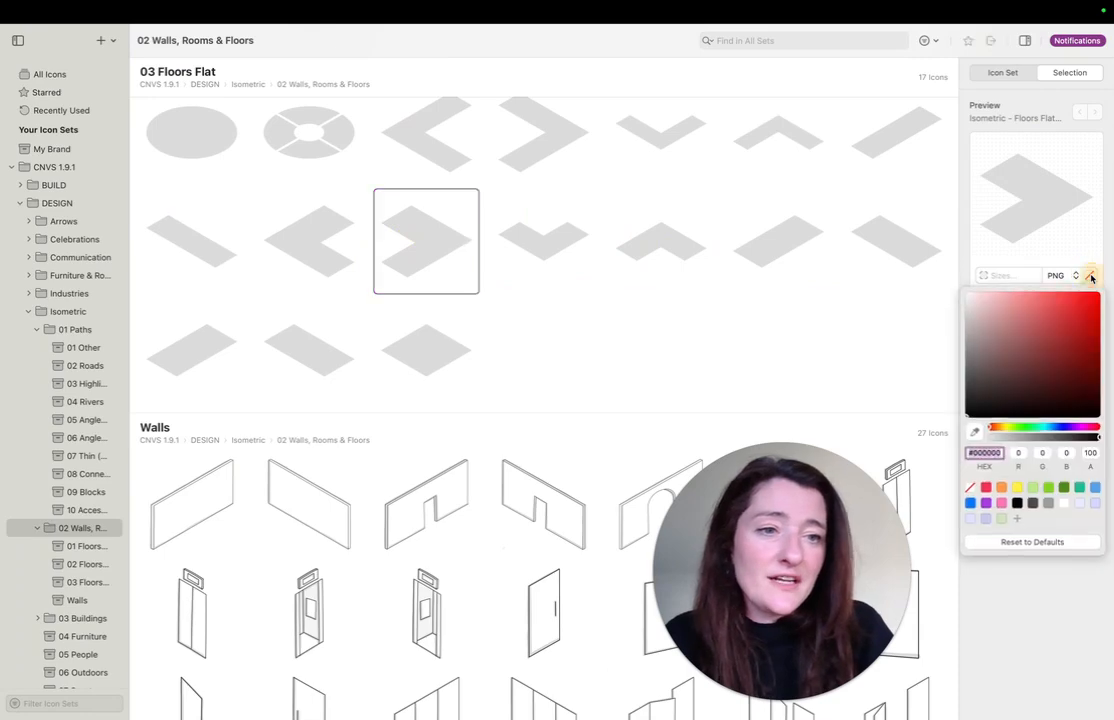
pyautogui.click(1004, 518)
pyautogui.click(1034, 201)
pyautogui.moveTo(1034, 200); pyautogui.dragTo(527, 288)
pyautogui.press('super+Tab')
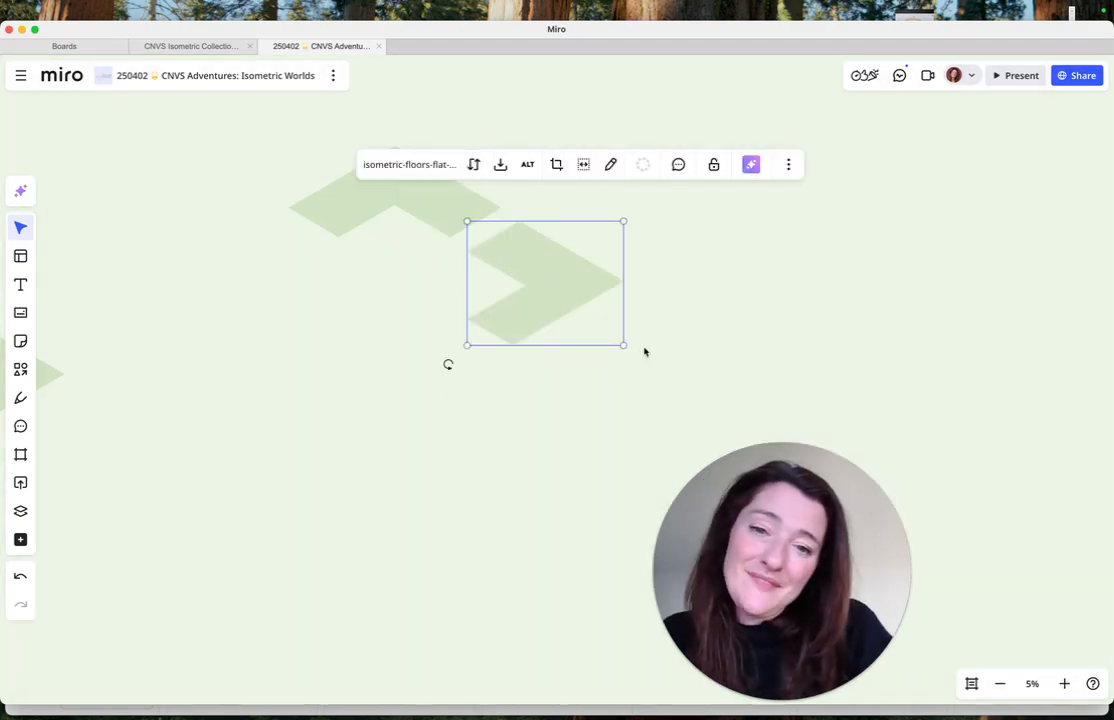
# - Select the left- and downward-pointing corners in IconJar and try to transfer both to the Miro board at once
pyautogui.press('super+Tab')
pyautogui.click(311, 234)
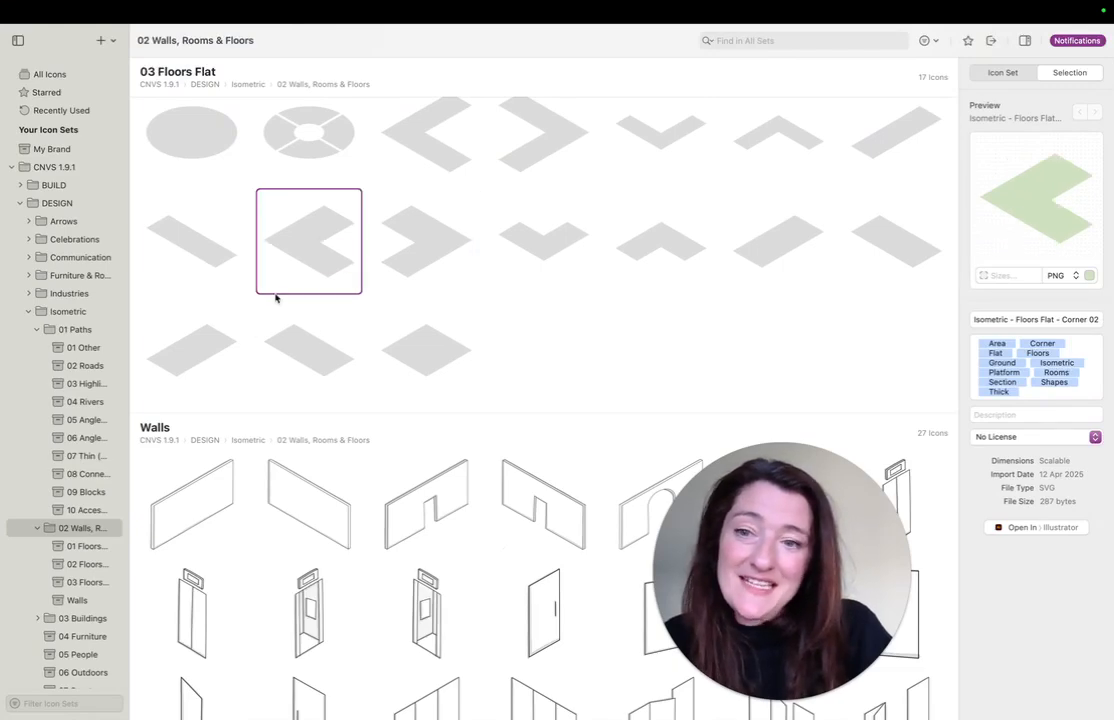
pyautogui.keyDown('super'); pyautogui.click(553, 238); pyautogui.keyUp('super')
pyautogui.press('super+Tab')
pyautogui.moveTo(1045, 205); pyautogui.dragTo(538, 382)
pyautogui.moveTo(594, 352); pyautogui.dragTo(597, 363)
pyautogui.press('super+Tab')
pyautogui.click(623, 248)
# - Place IconJar's left-pointing thick corner alone on the Miro board, opposite the right-pointing piece
pyautogui.click(308, 240)
pyautogui.press('super+Tab')
pyautogui.moveTo(1027, 191); pyautogui.dragTo(278, 256)
# - Bring the downward-pointing corner from IconJar onto the Miro board and position it below the others to complete the isometric ring
pyautogui.press('super+Tab')
pyautogui.moveTo(547, 243); pyautogui.dragTo(411, 371)
pyautogui.press('super+Tab')
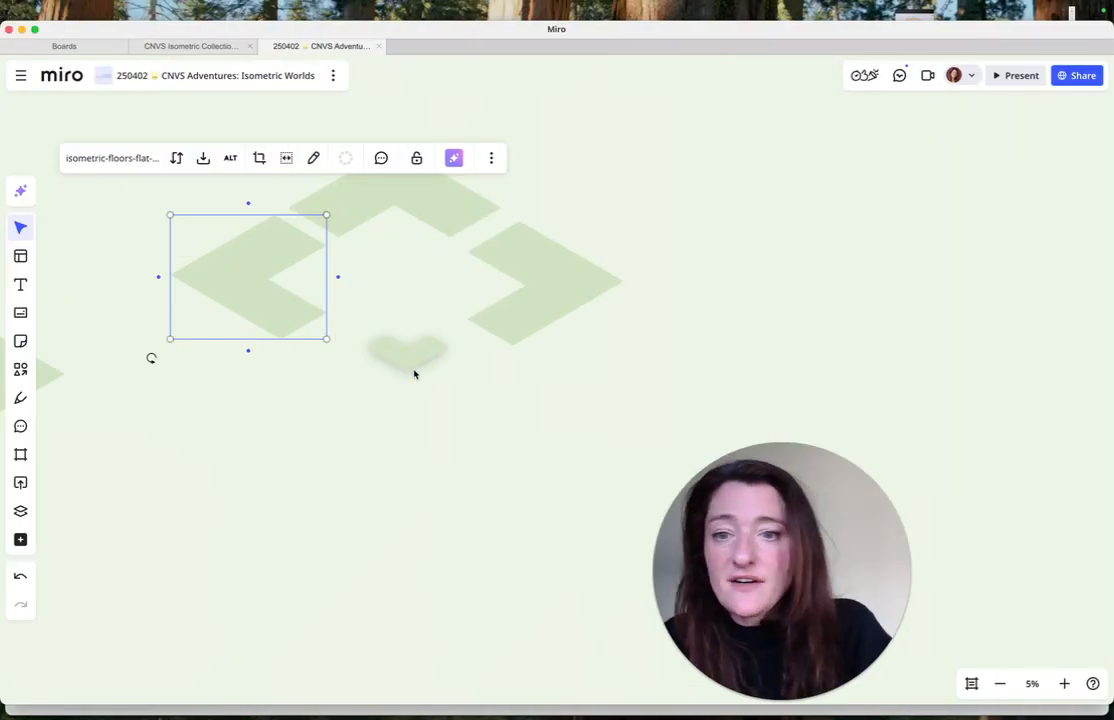
pyautogui.moveTo(417, 275); pyautogui.dragTo(373, 291)
pyautogui.moveTo(428, 400); pyautogui.dragTo(408, 383)
# - Select the ring's four corner pieces and place a duplicate of the ring on its upper-right side
pyautogui.hscroll(-10, 408, 383)
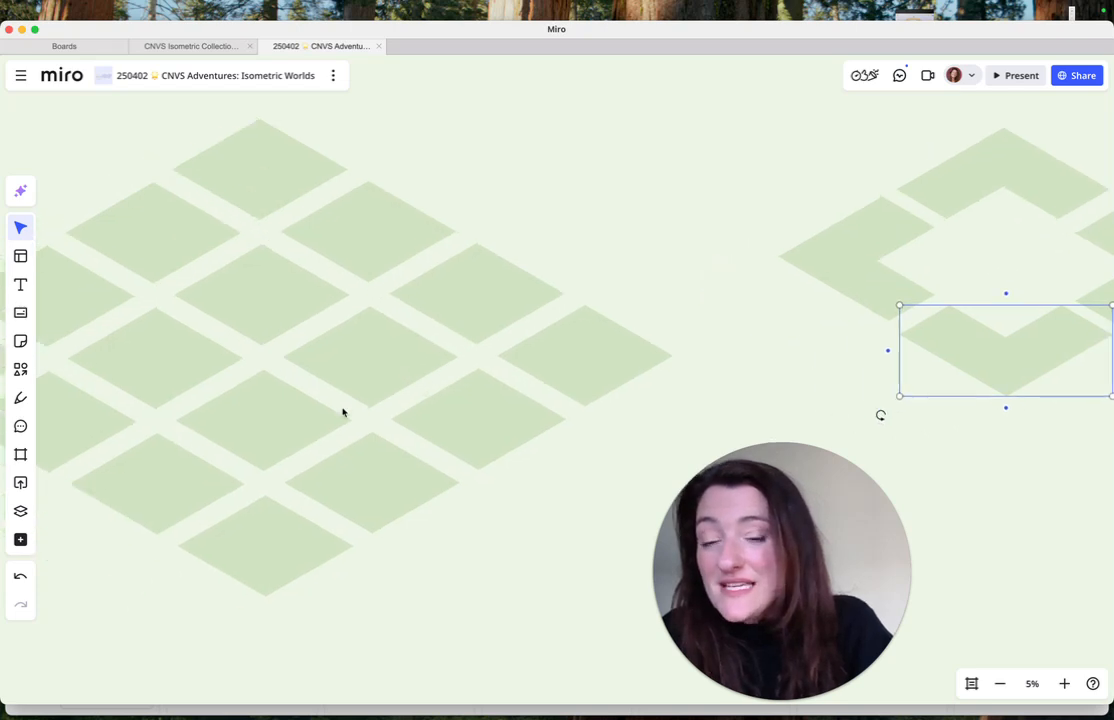
pyautogui.hscroll(6, 393, 430)
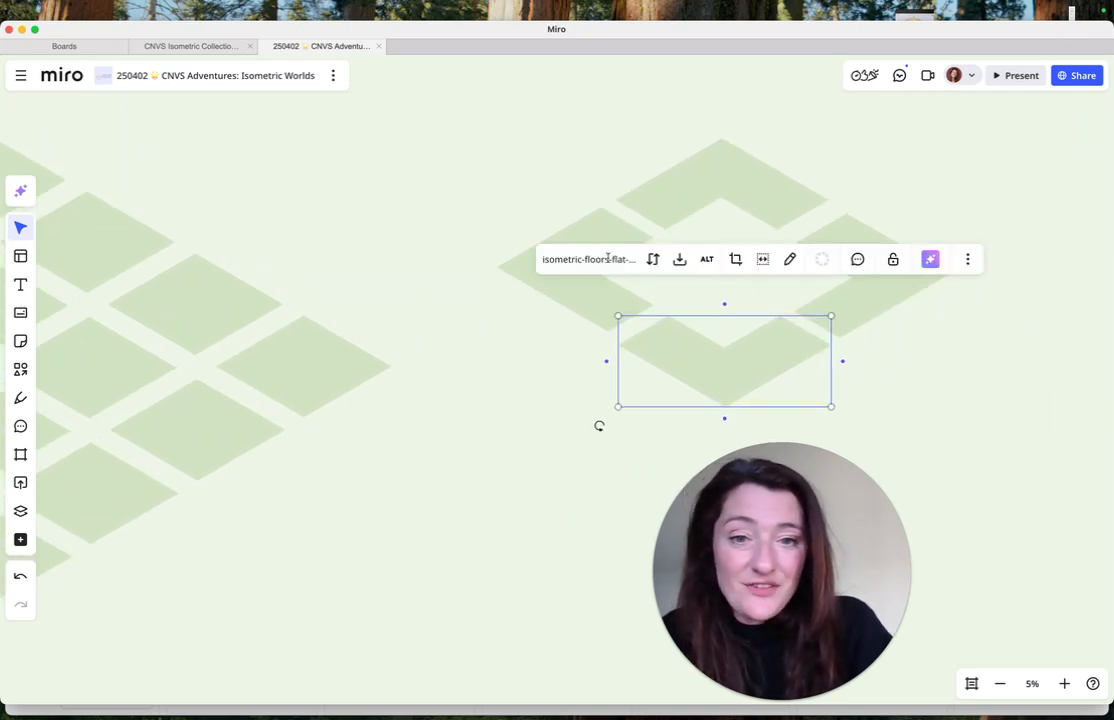
pyautogui.scroll(-5, 977, 166)
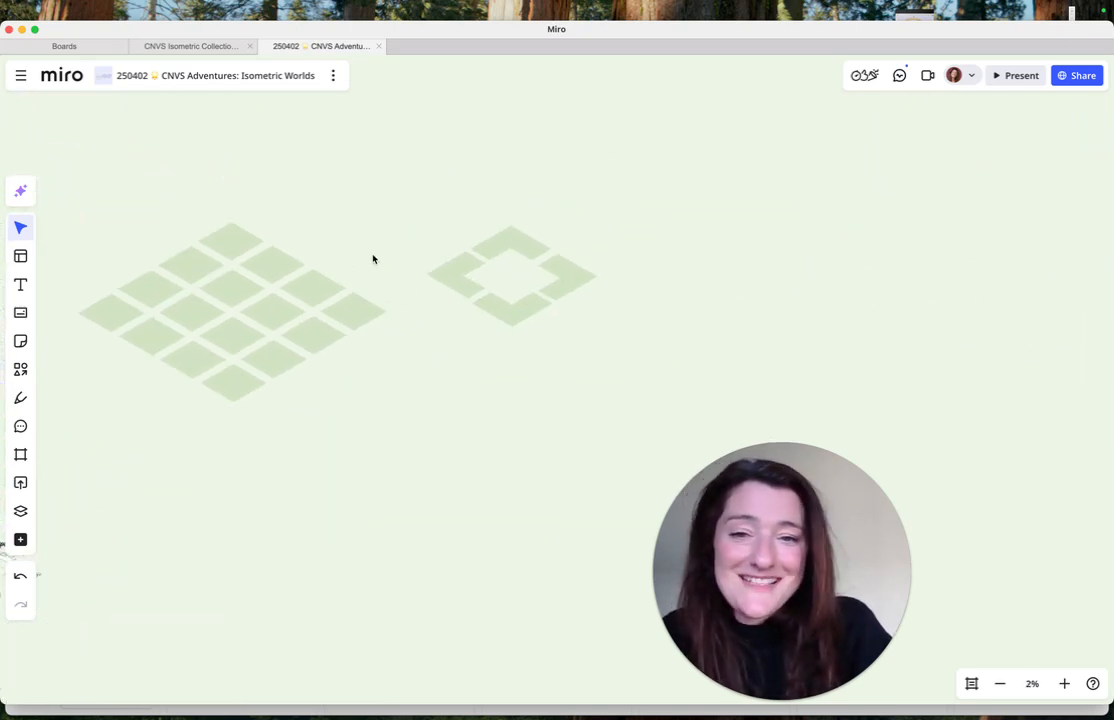
pyautogui.hscroll(1, 404, 259)
pyautogui.moveTo(359, 224); pyautogui.dragTo(604, 304)
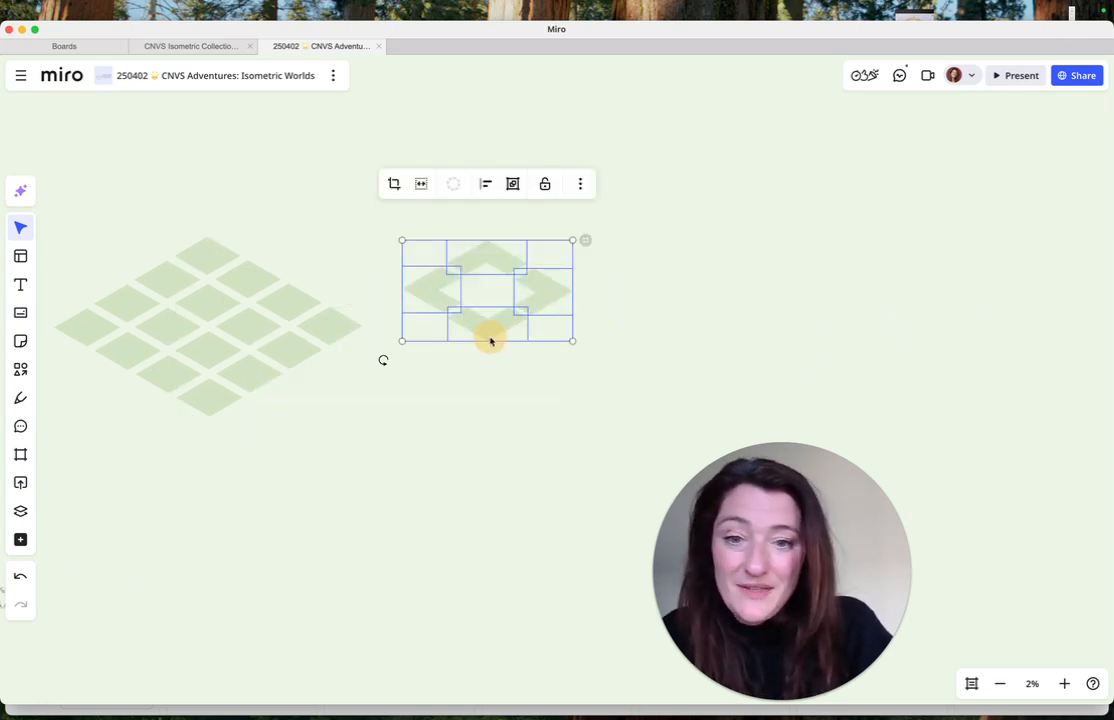
pyautogui.moveTo(462, 300); pyautogui.dragTo(585, 270)
pyautogui.scroll(5, 589, 253)
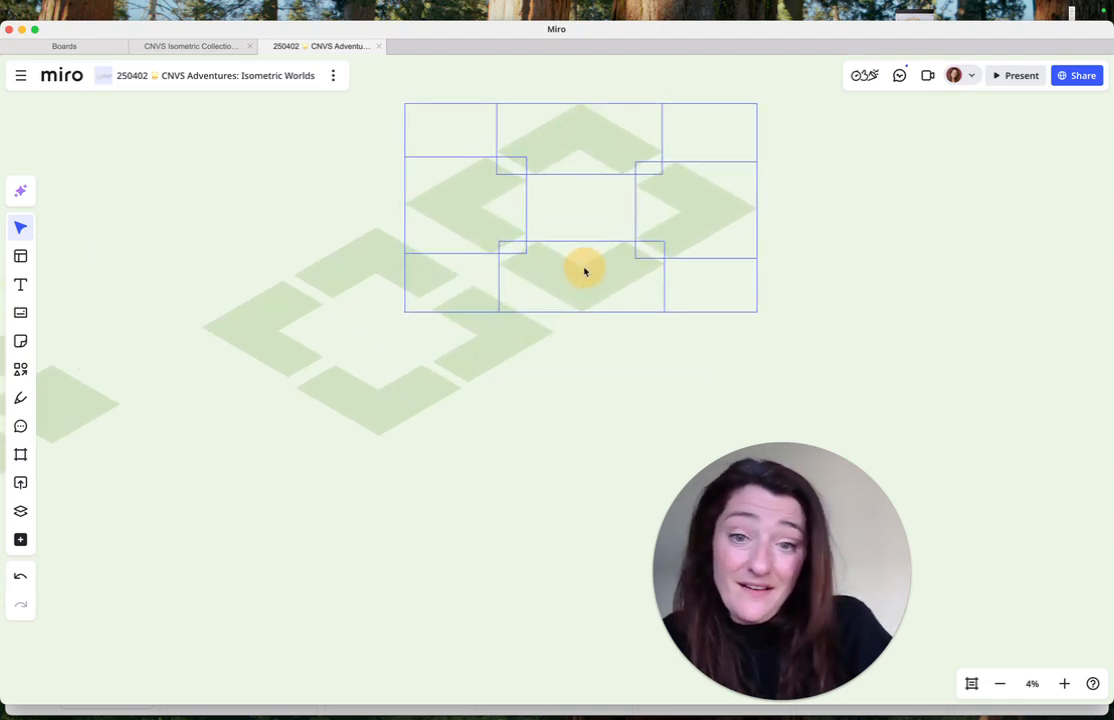
pyautogui.click(585, 270)
# - Add a third copy of the ring at the upper right to continue the diagonal row, and deselect it
pyautogui.scroll(-5, 582, 269)
pyautogui.hotkey('ctrl', 'd')
pyautogui.moveTo(757, 276); pyautogui.dragTo(684, 213)
pyautogui.click(868, 360)
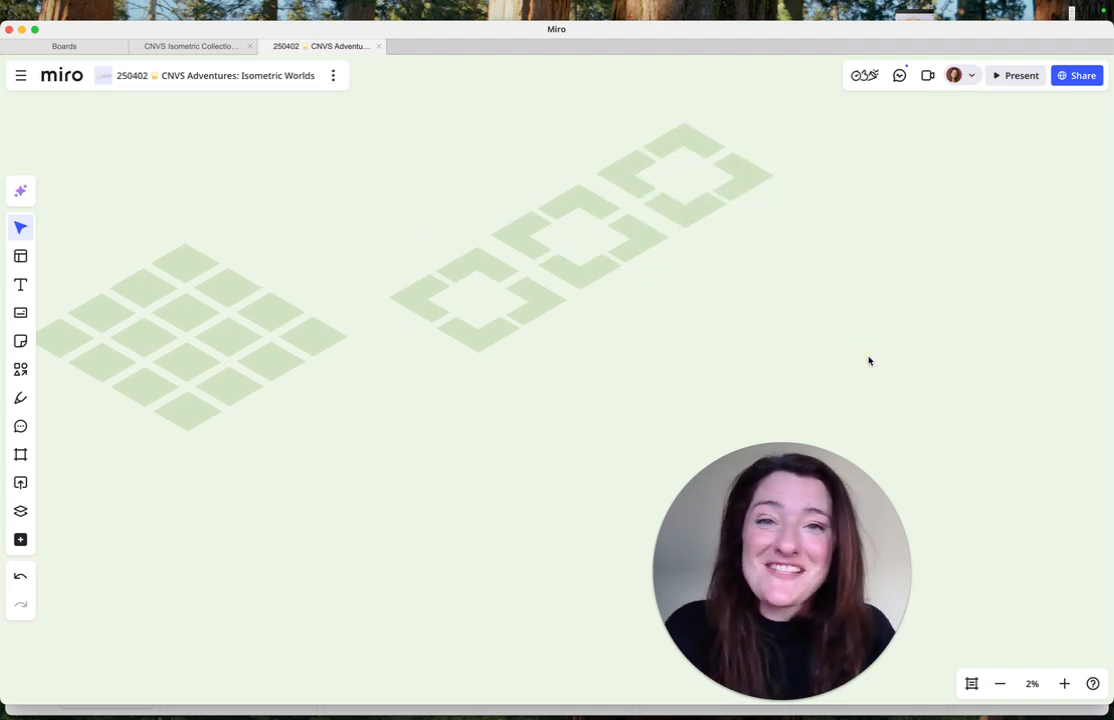
pyautogui.hscroll(-5, 363, 281)
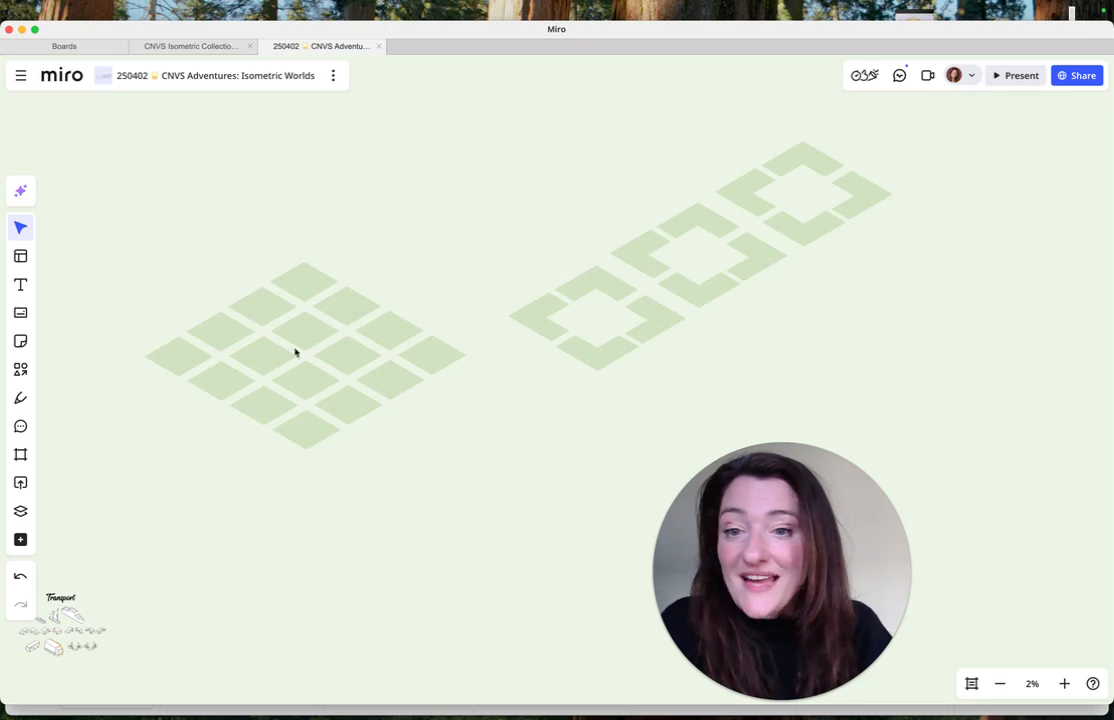
pyautogui.scroll(5, 365, 360)
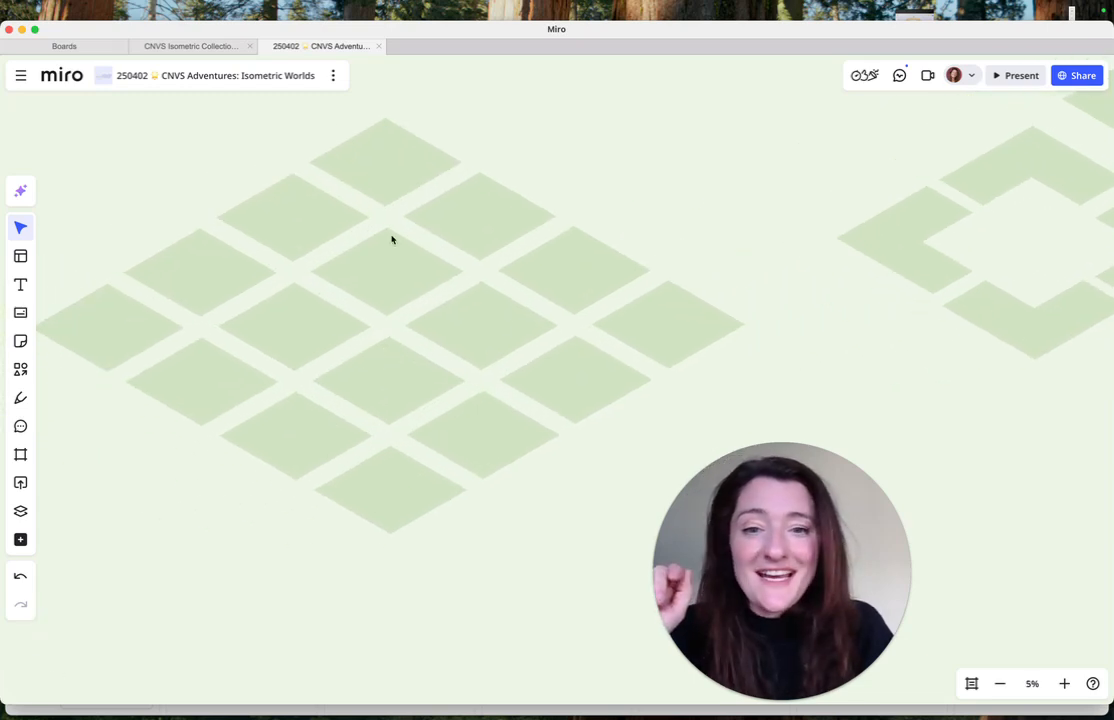
pyautogui.scroll(-5, 506, 324)
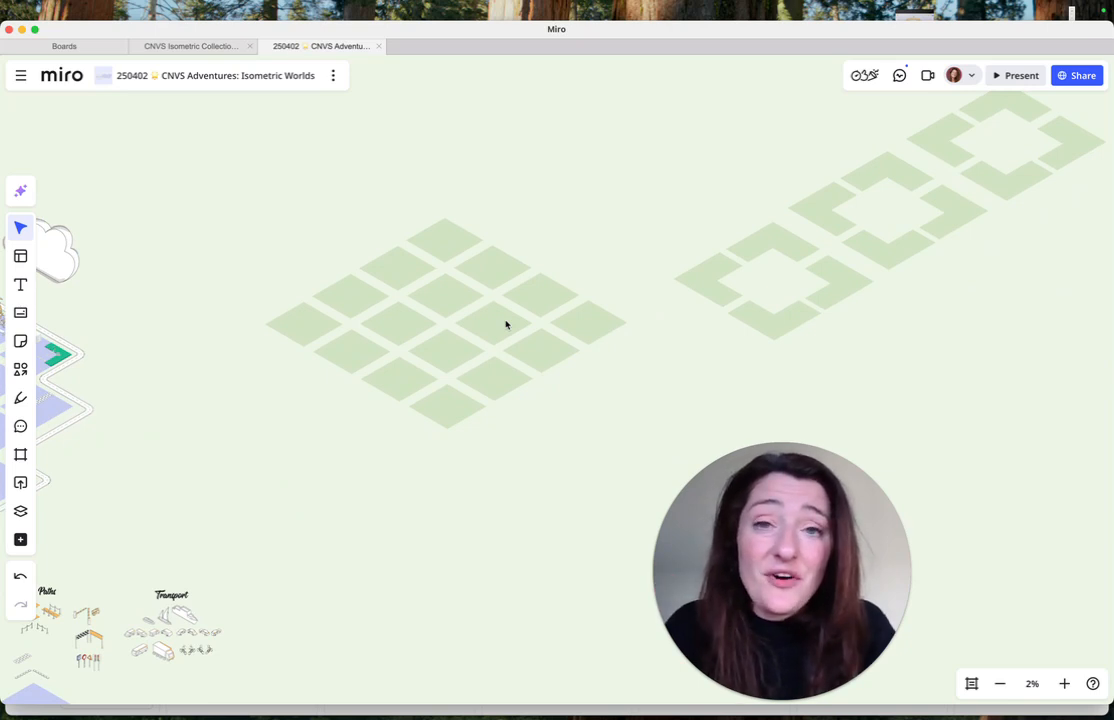